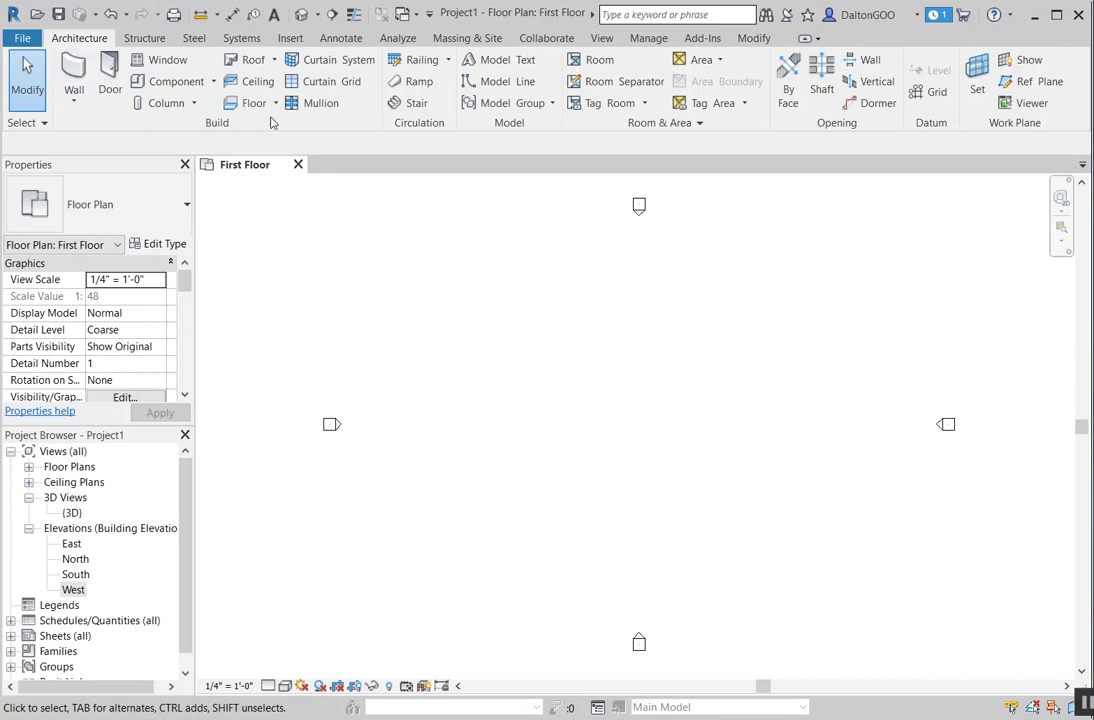
Open the First Floor plan and start placing Basic Wall Generic - 6" architectural walls.
click(79, 98)
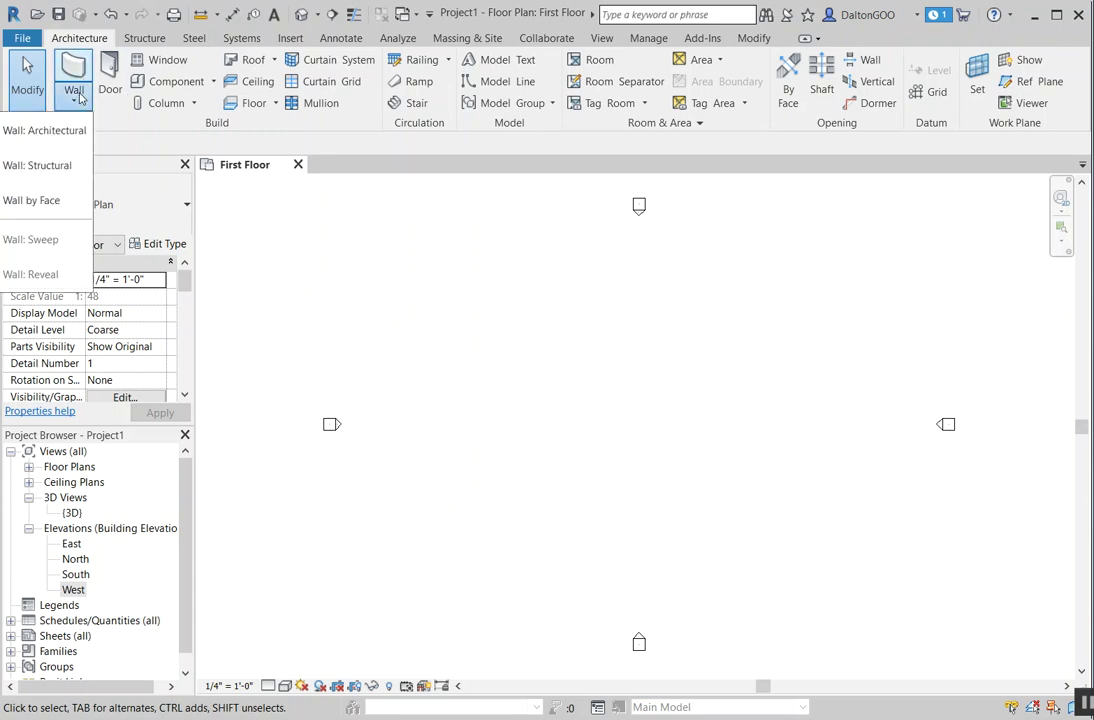
click(42, 131)
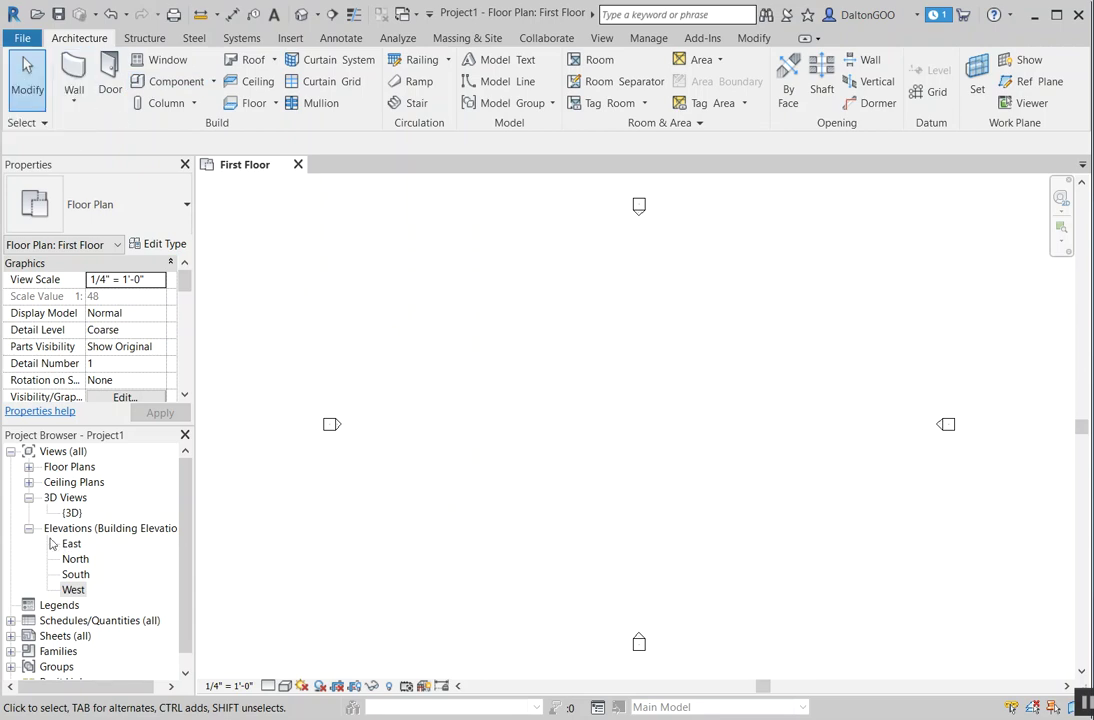
click(29, 467)
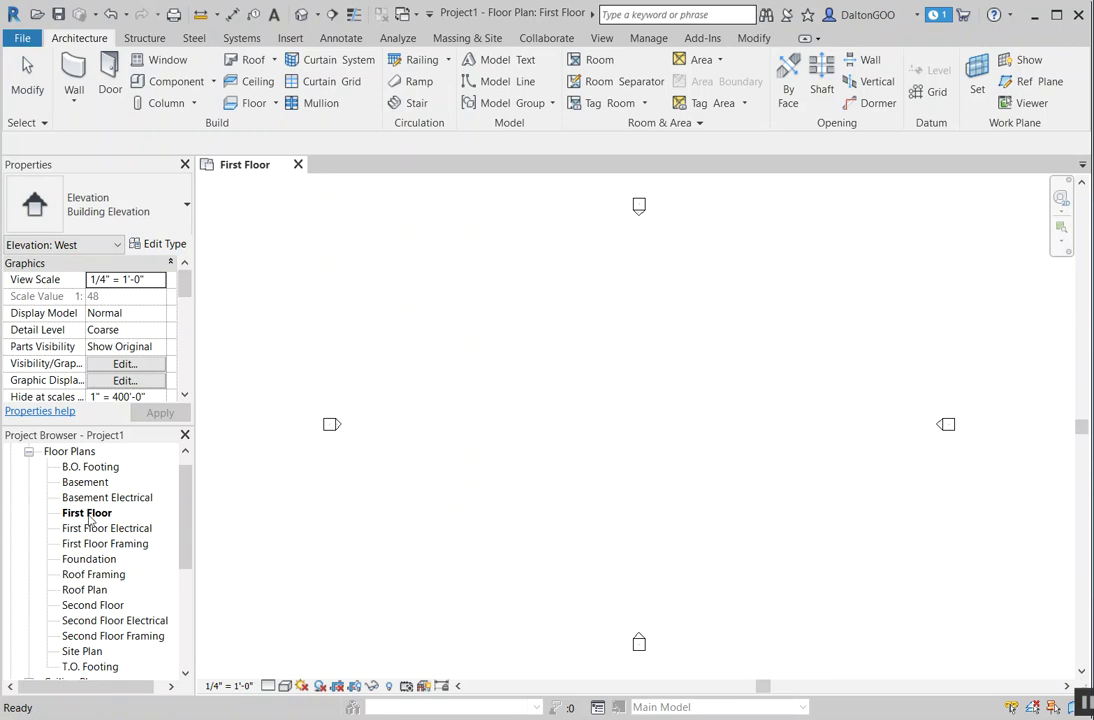
click(711, 303)
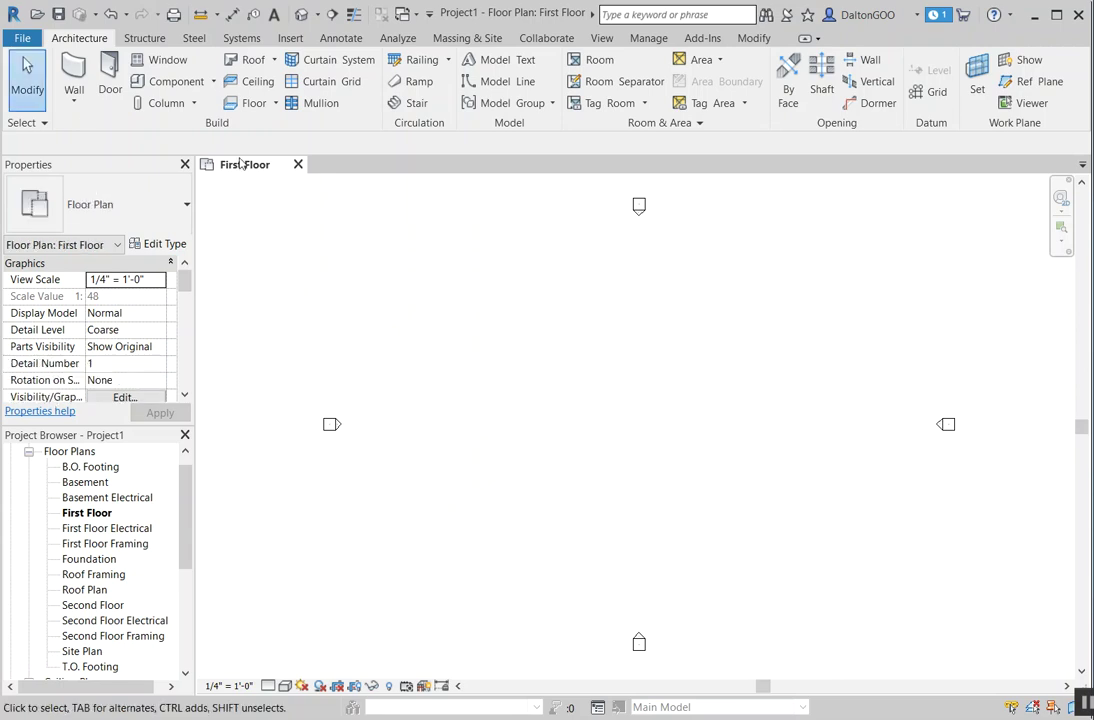
click(75, 100)
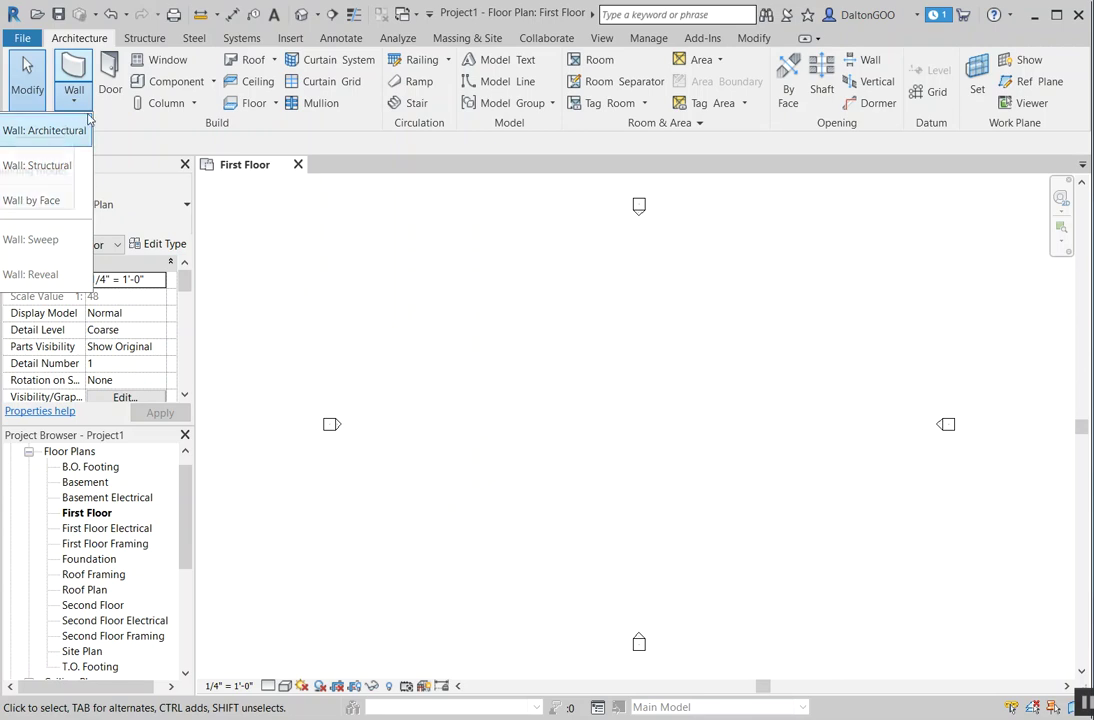
click(75, 130)
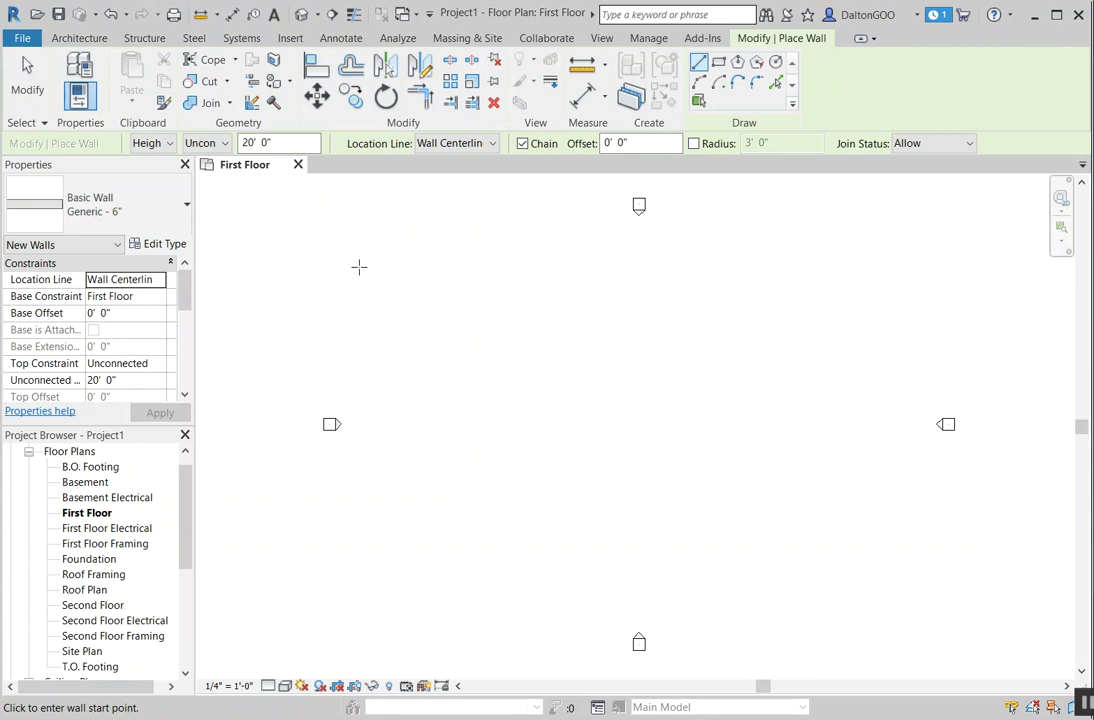
Draw a 26' 0" vertical wall left of the plan centre, then end the chain.
click(478, 505)
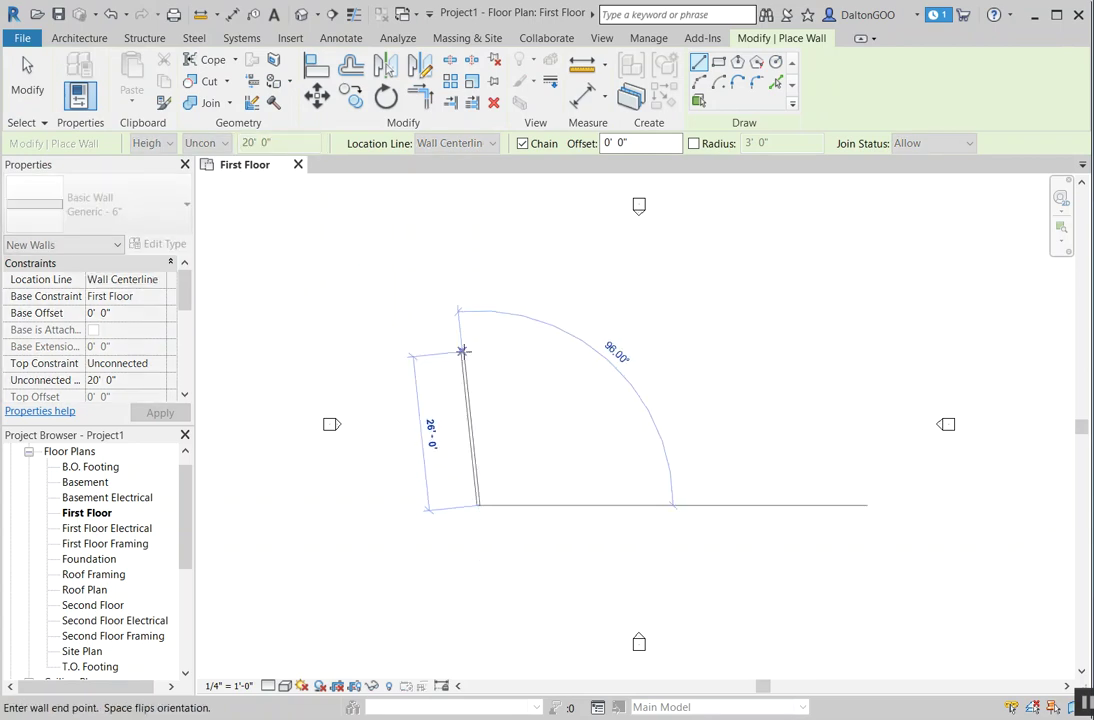
click(478, 352)
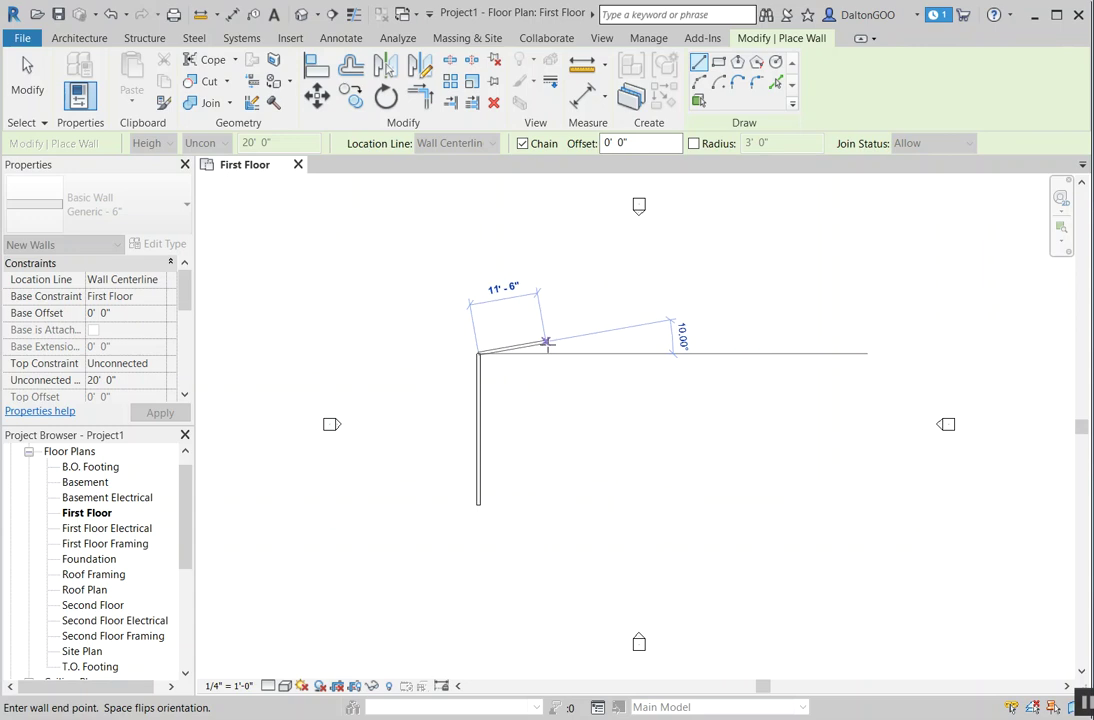
key(Escape)
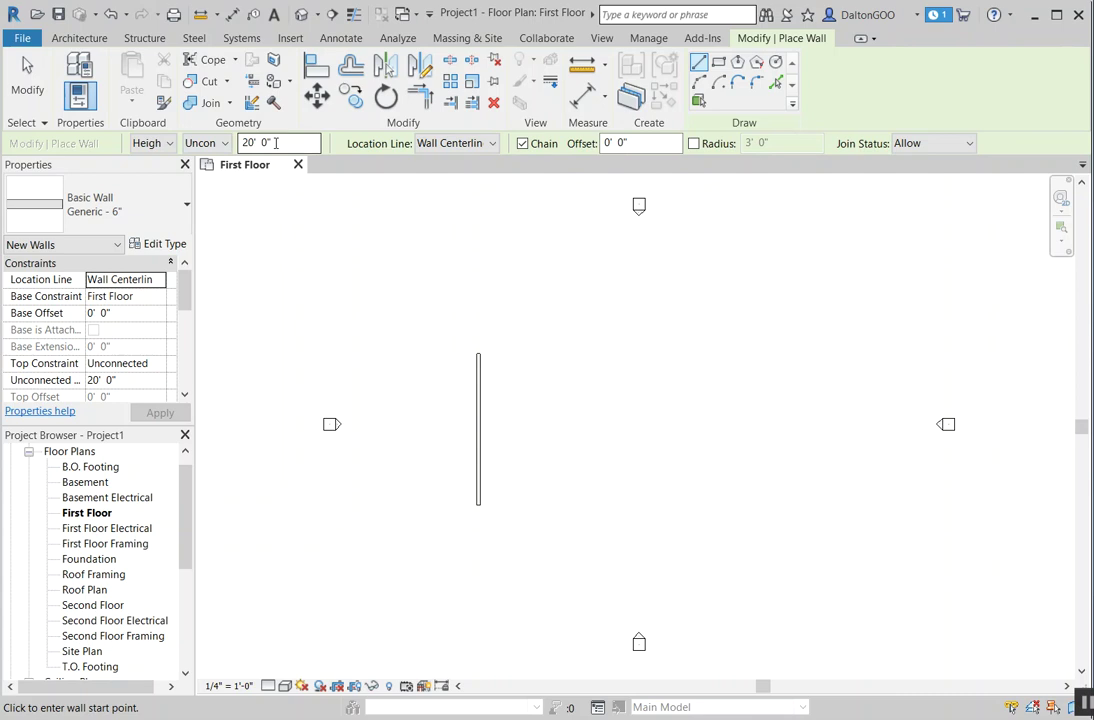
Set the wall top constraint to Roof, cancelling the error when Basement is tried.
click(203, 143)
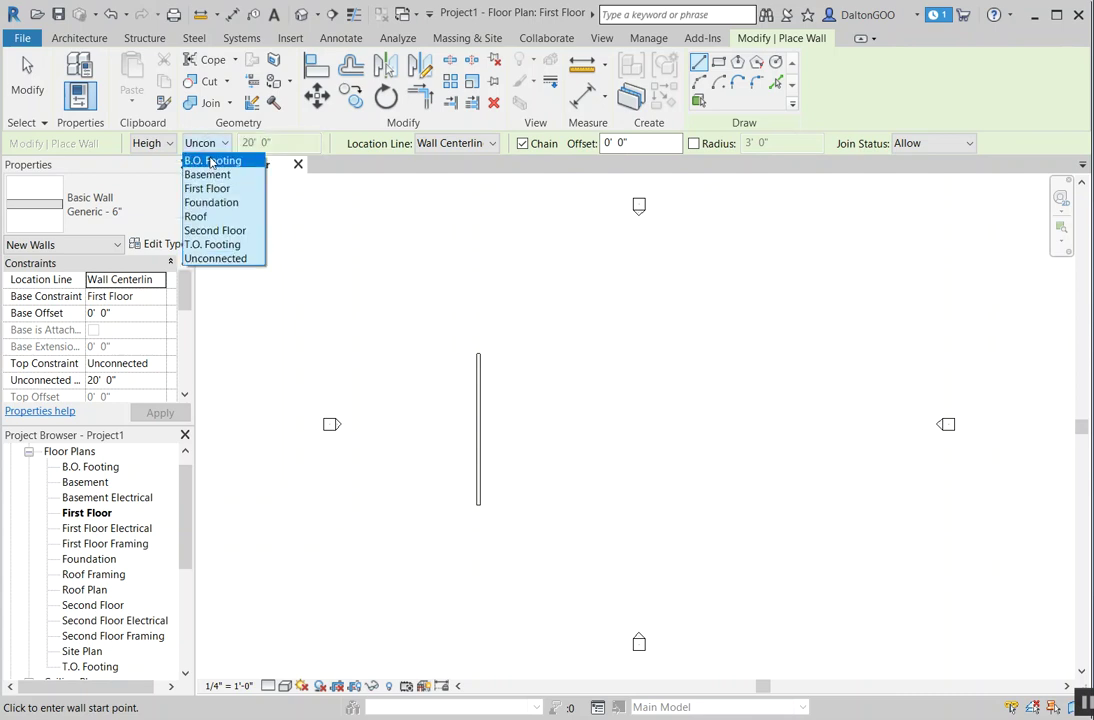
click(214, 216)
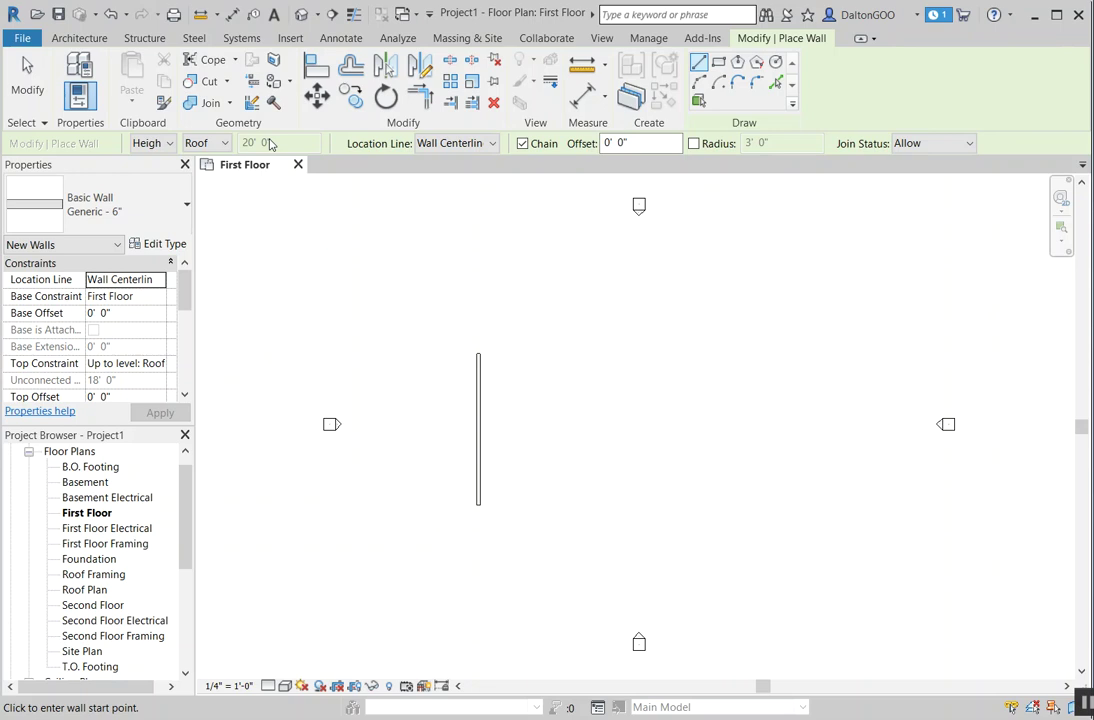
click(196, 143)
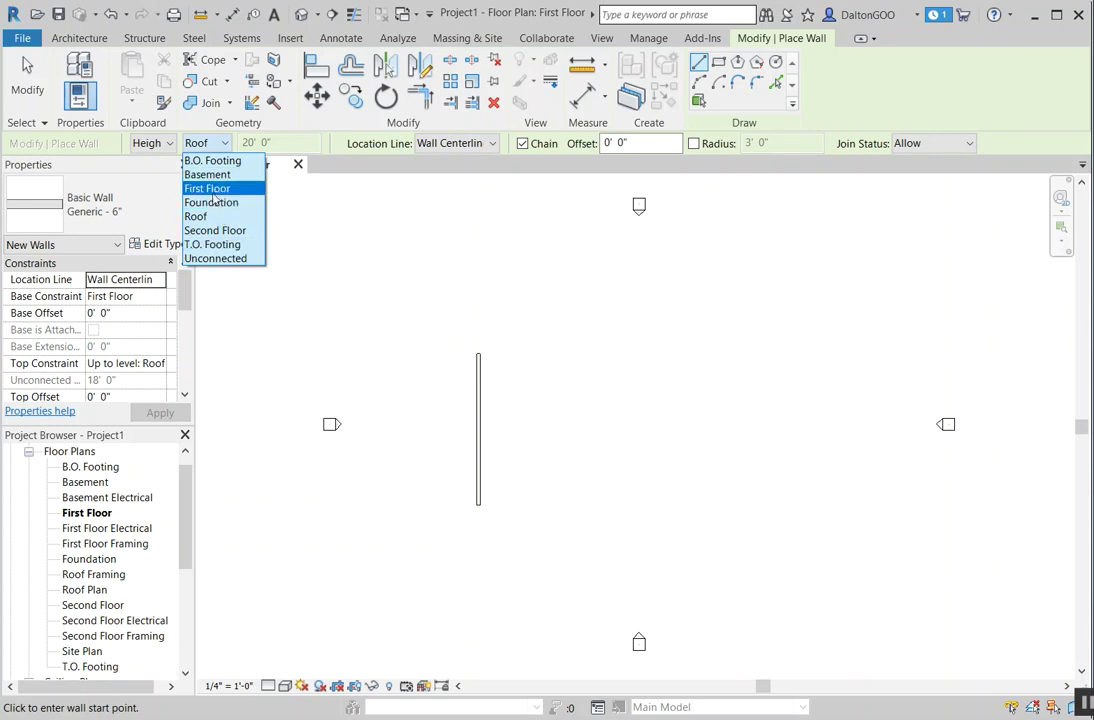
click(212, 176)
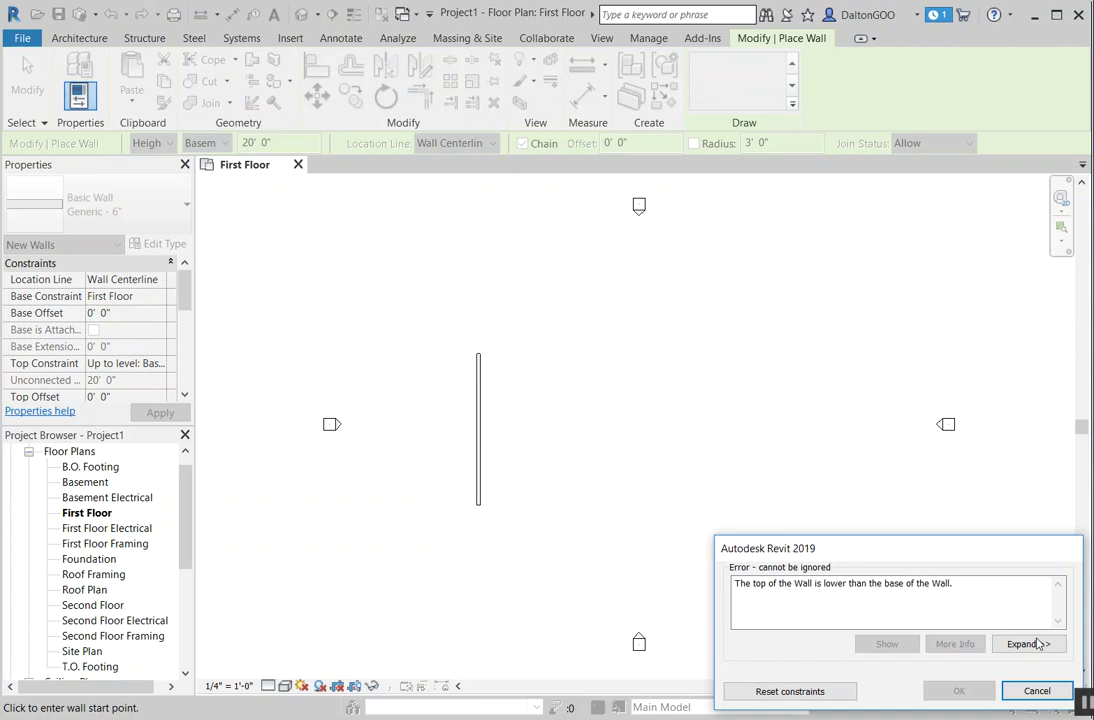
click(1038, 688)
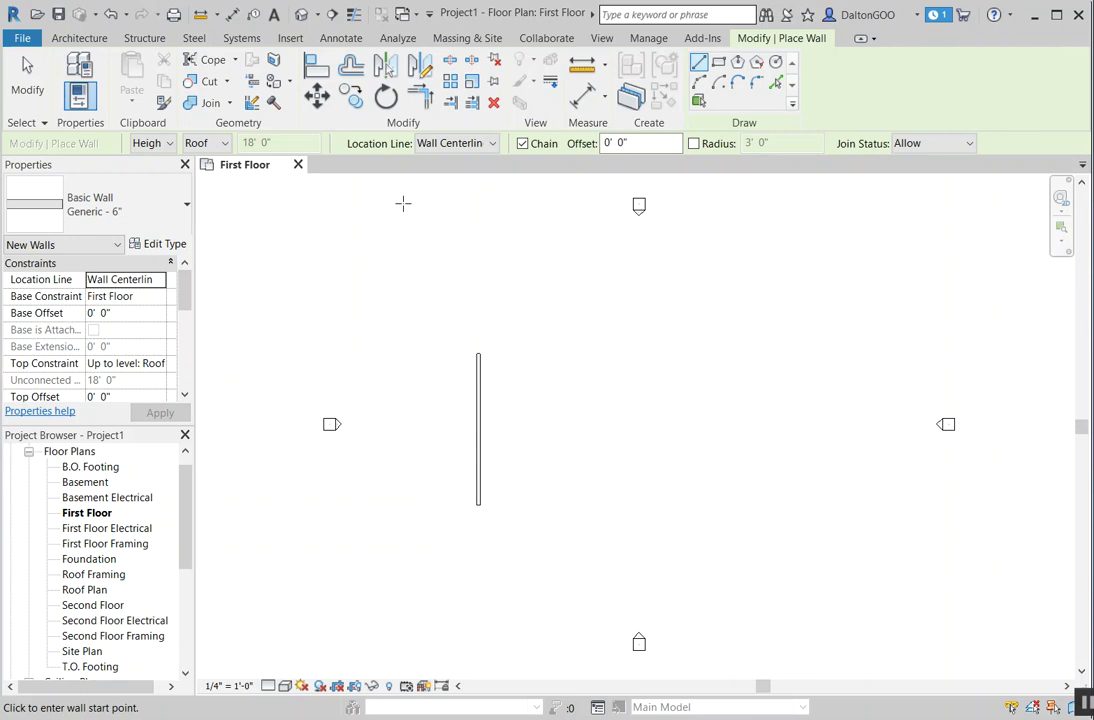
Set the wall top to Unconnected at 20' 0" after a -20 height is rejected.
click(206, 143)
click(217, 258)
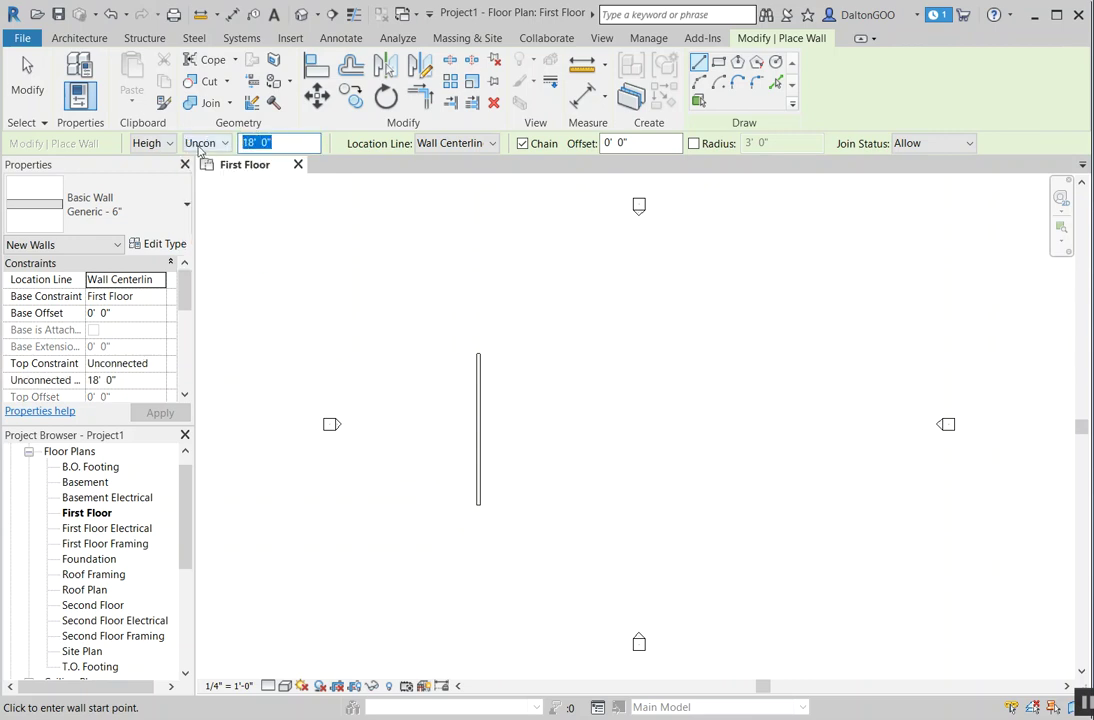
key(BackSpace)
text(-20)
key(Return)
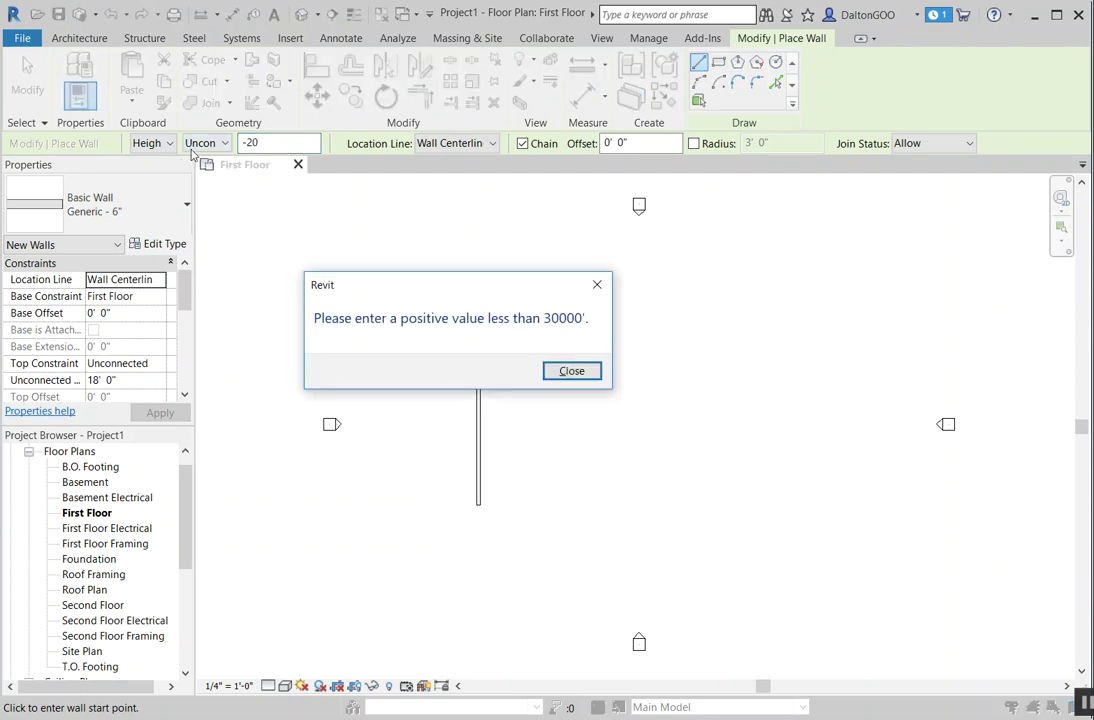
click(596, 286)
drag(281, 143, 234, 143)
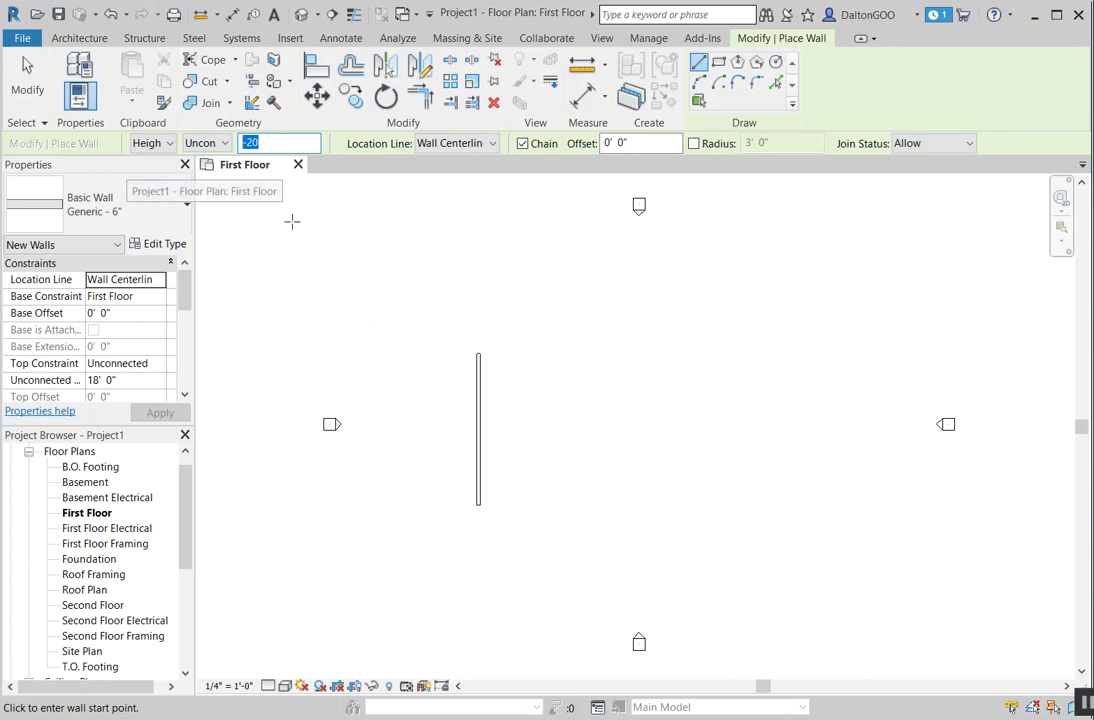
click(279, 150)
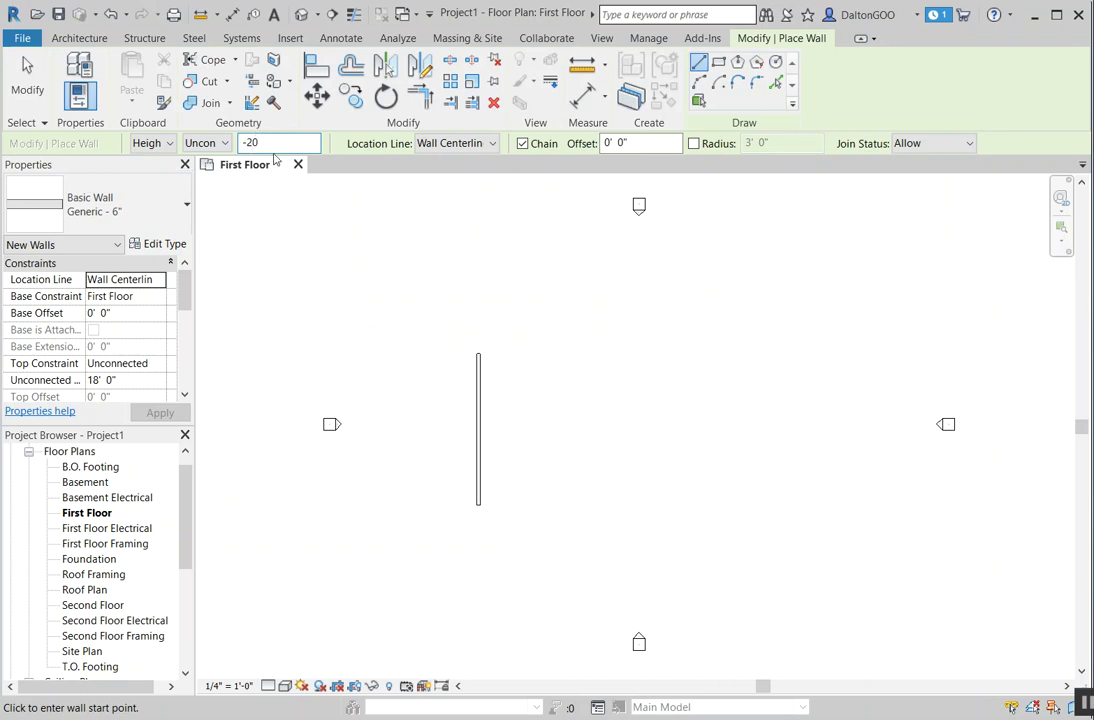
click(335, 271)
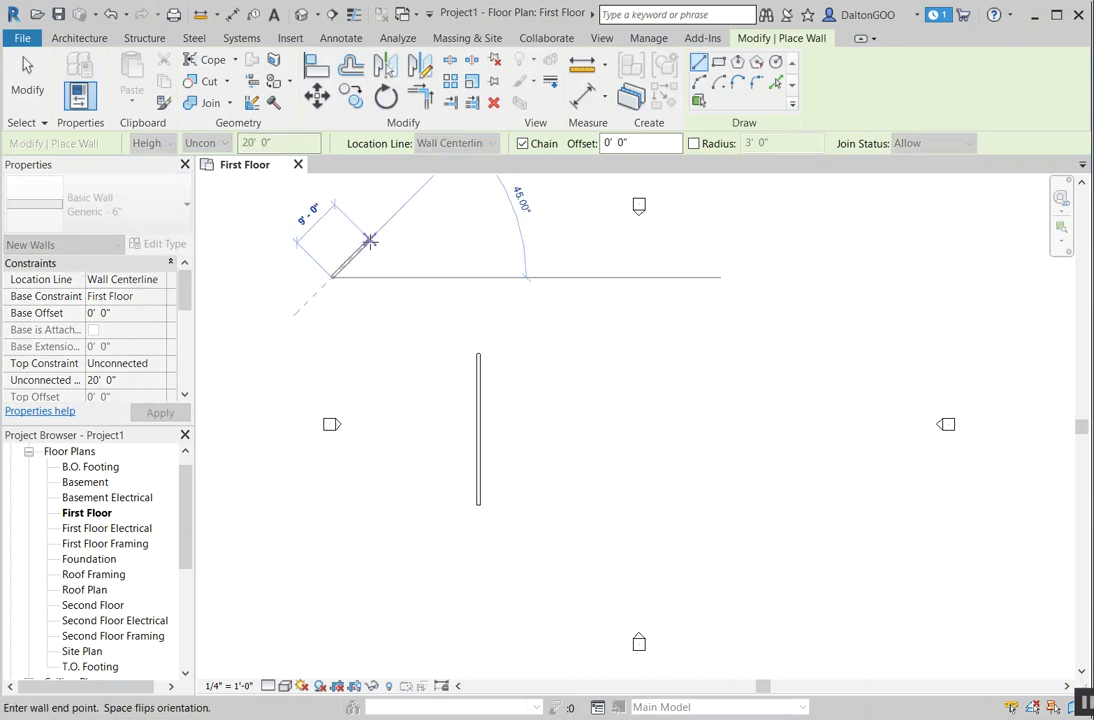
key(Escape)
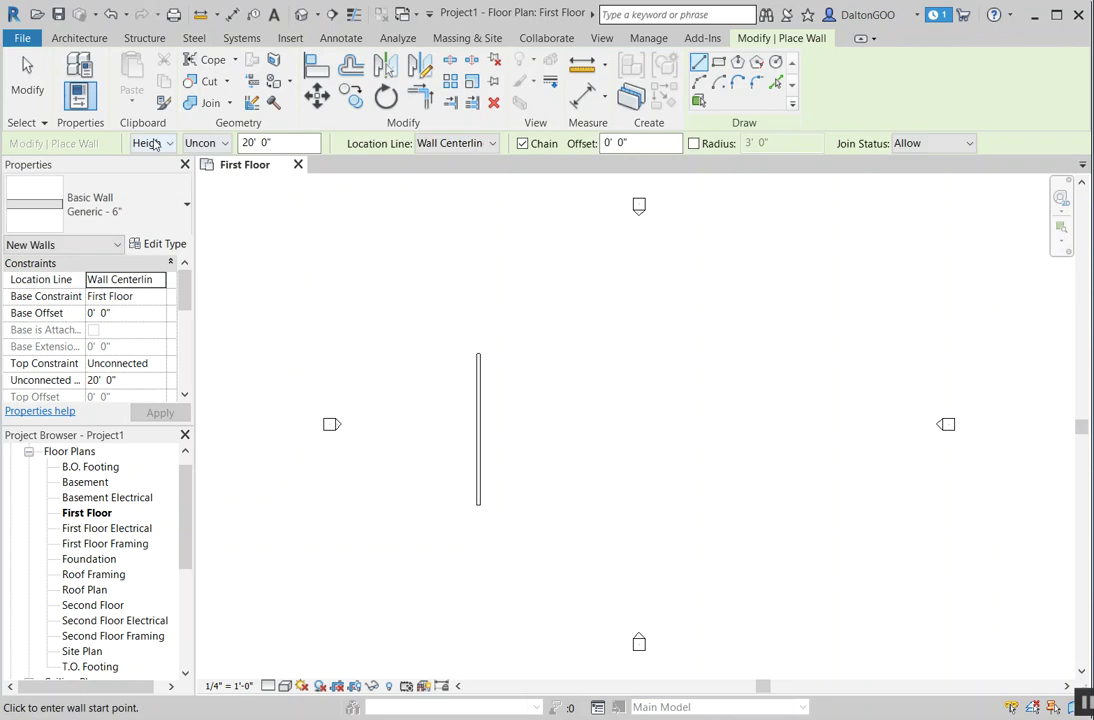
Switch new walls to Depth, extending down to the Basement level.
click(165, 145)
click(147, 161)
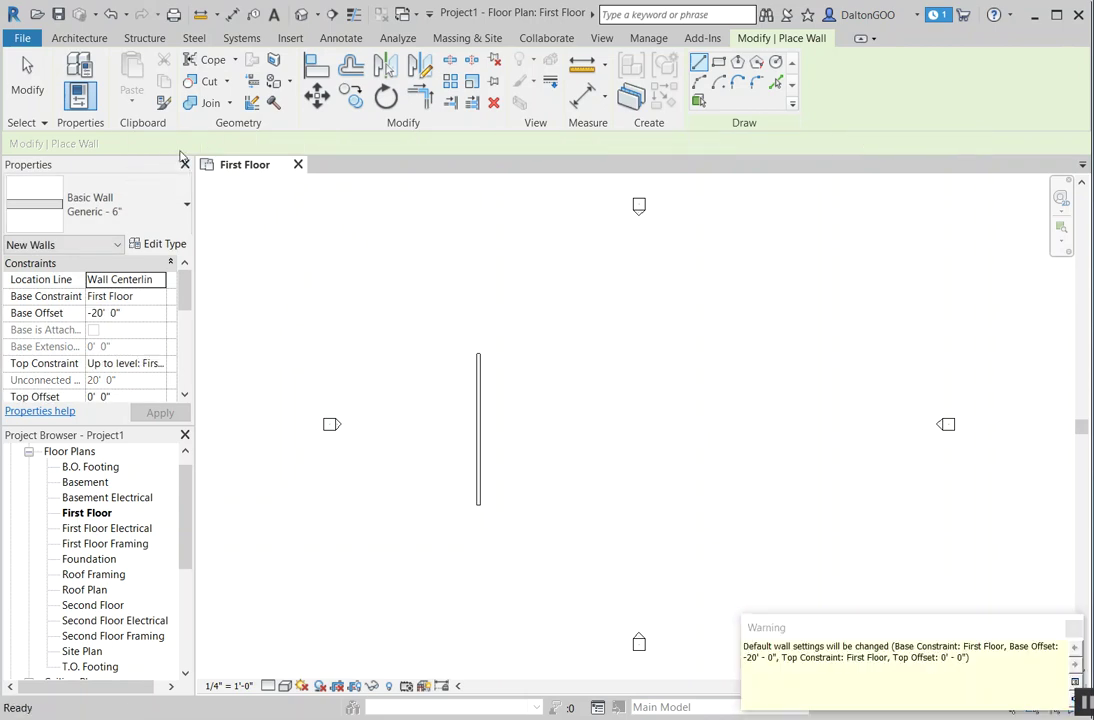
click(1073, 626)
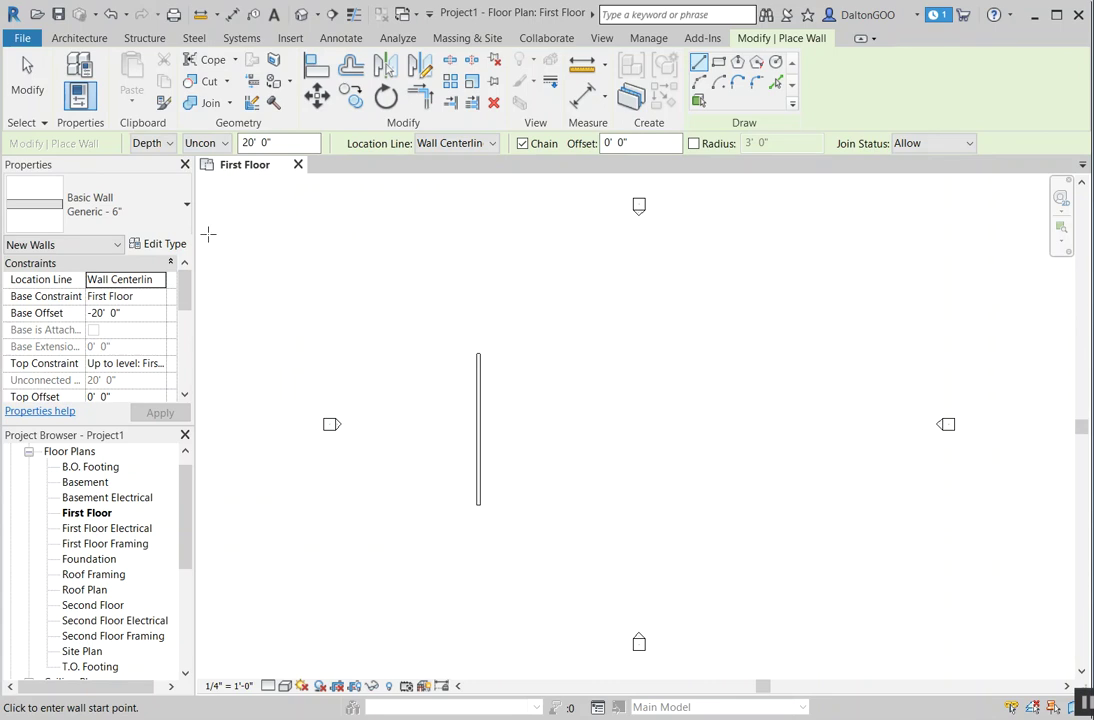
click(206, 145)
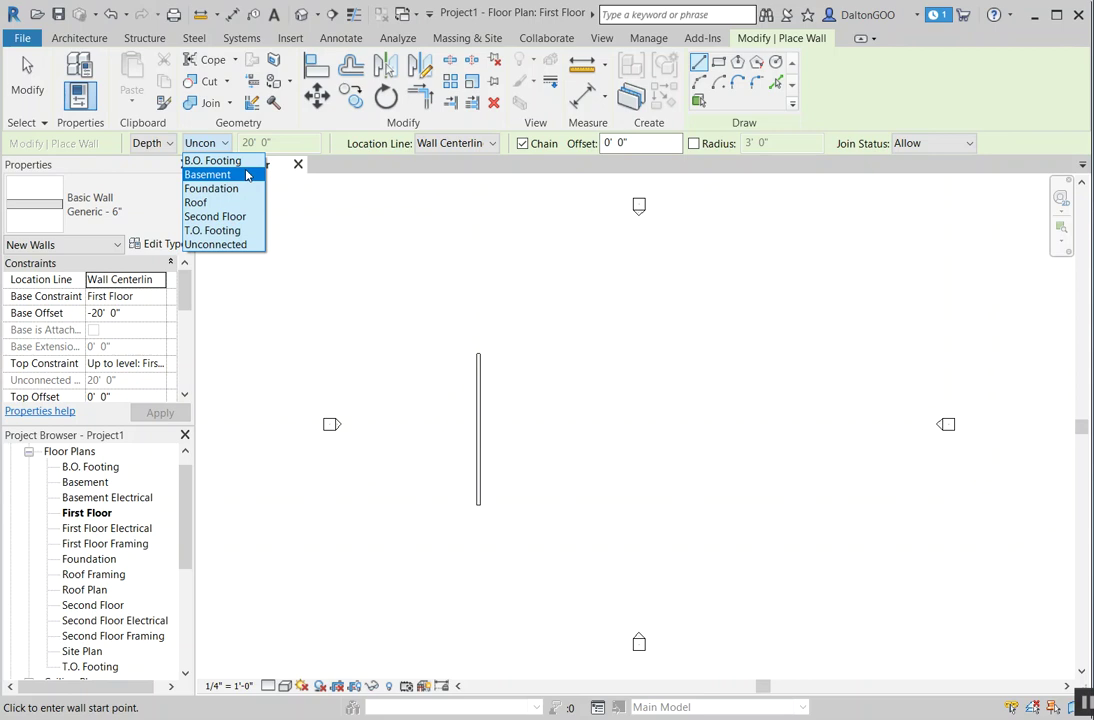
click(212, 174)
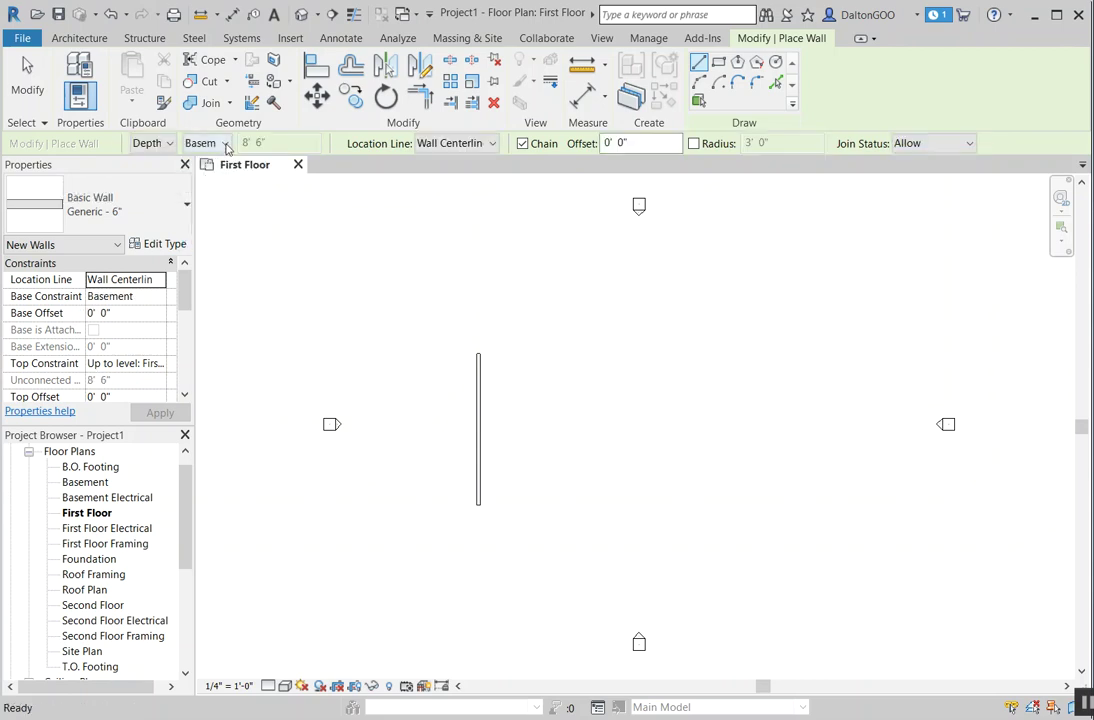
click(226, 144)
click(226, 146)
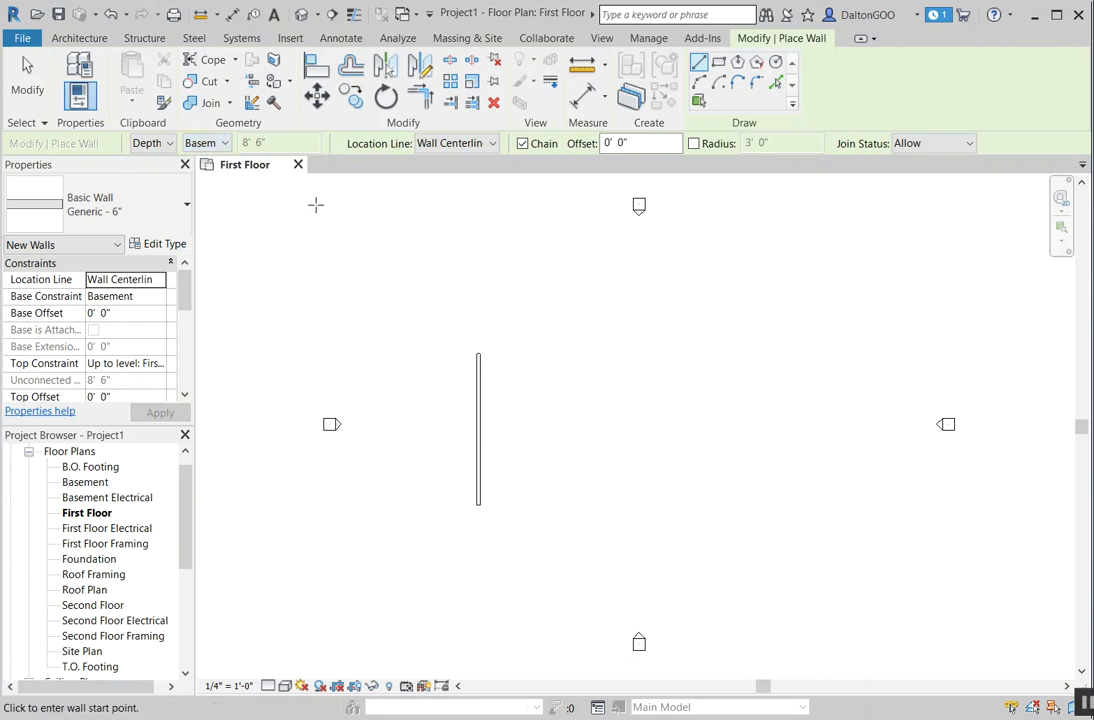
Draw a 21' 6" horizontal wall in line with the existing wall, then exit.
click(479, 274)
click(481, 326)
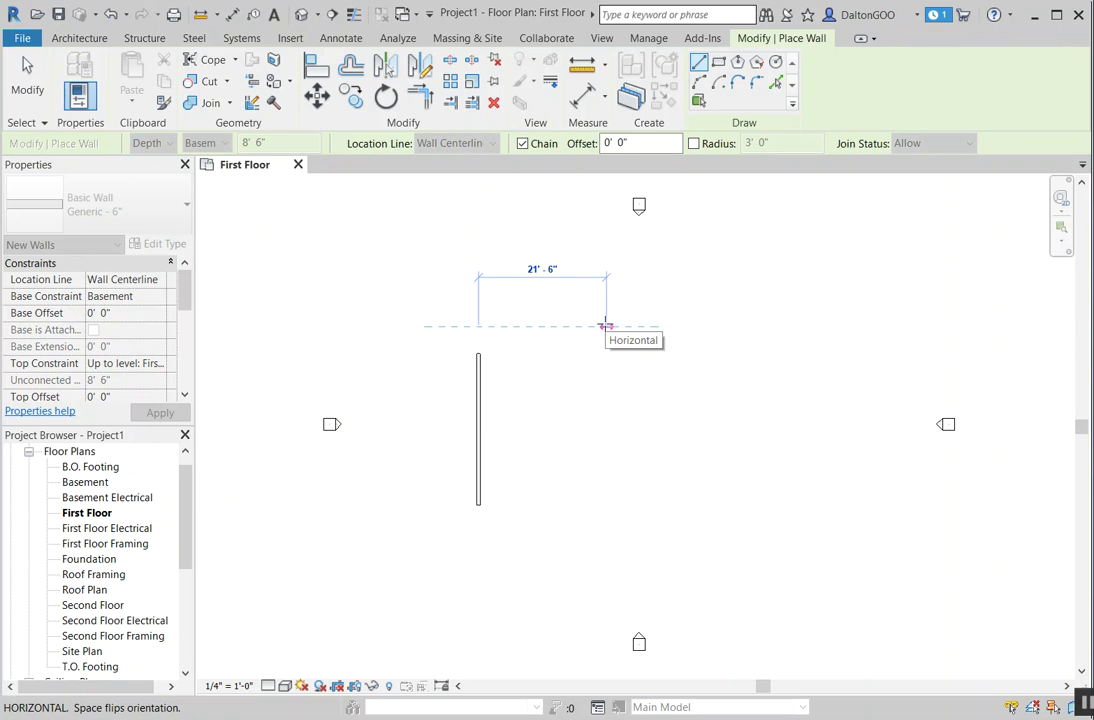
click(605, 325)
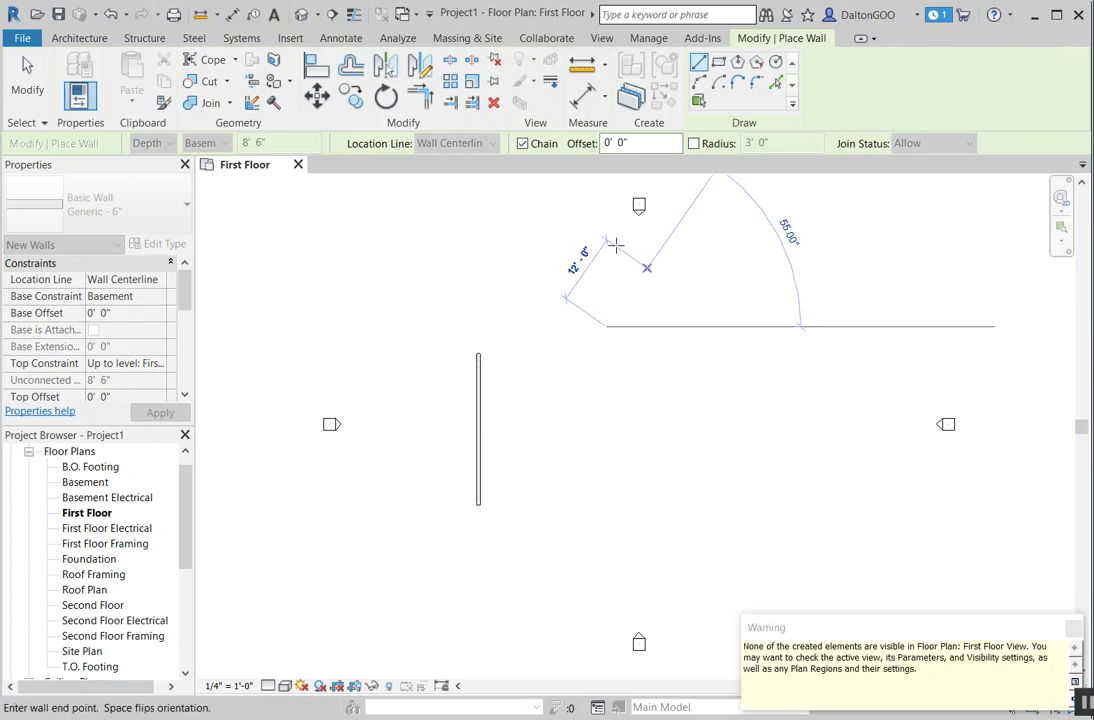
key(Escape)
key(Escape)
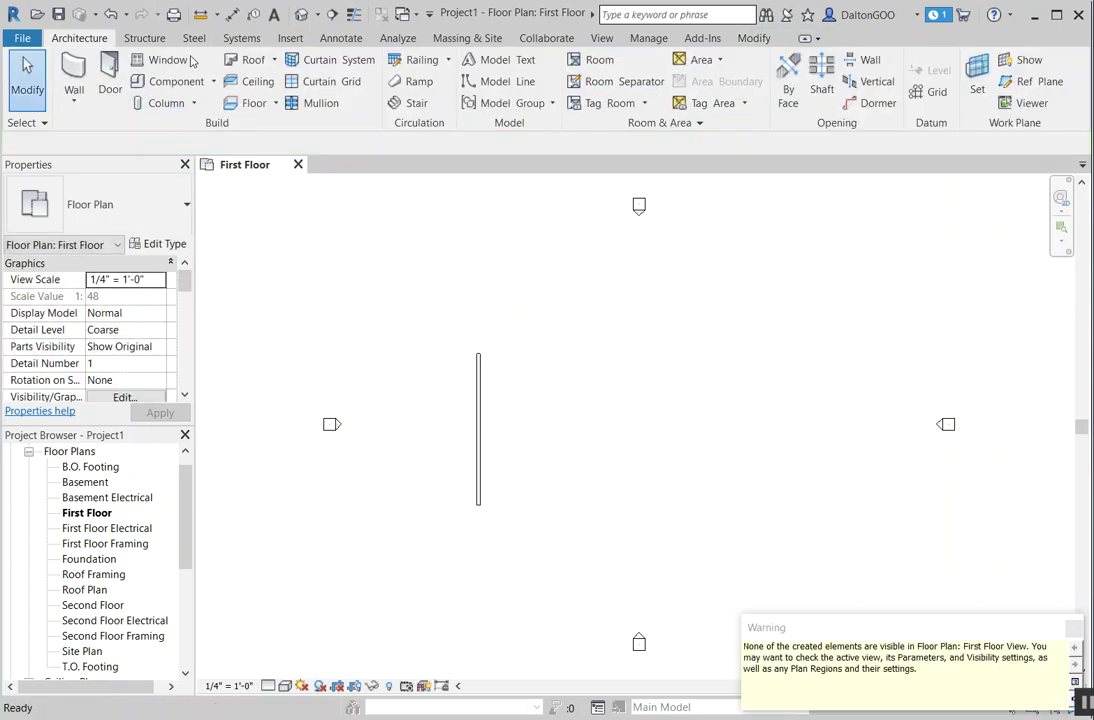
Orbit the default 3D view and look at the walls from the BACK.
click(301, 14)
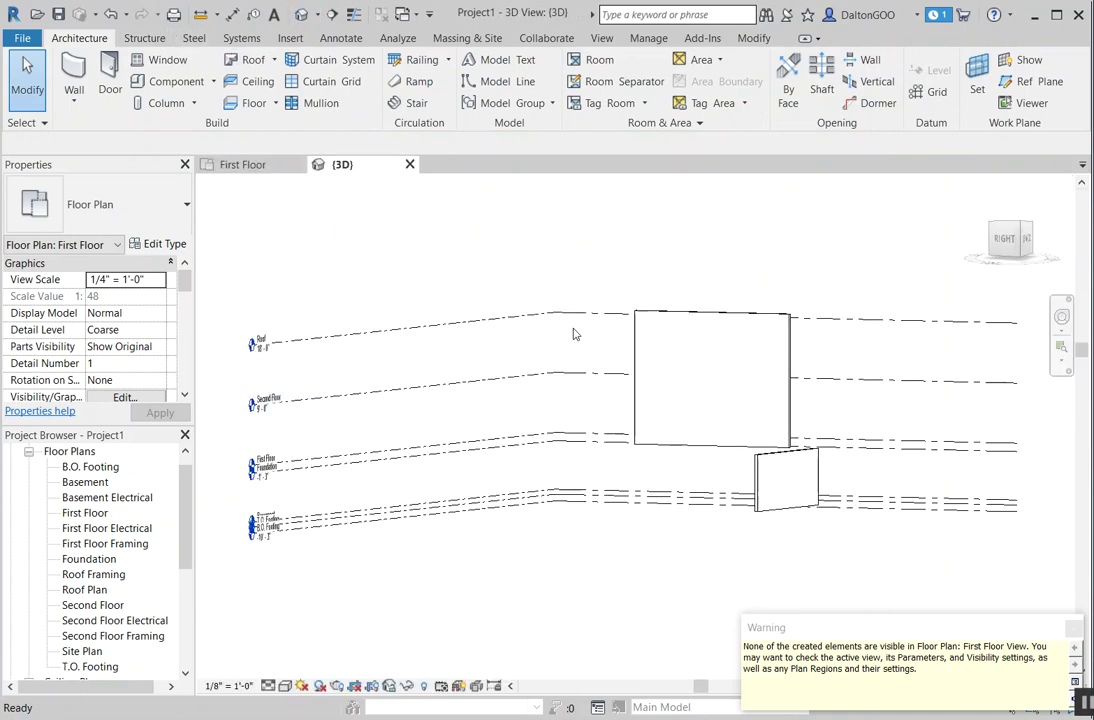
scroll(808, 468, up, 3)
shift+middle_drag(811, 457, 723, 461)
middle_drag(626, 444, 637, 392)
click(1010, 240)
scroll(696, 449, up, 5)
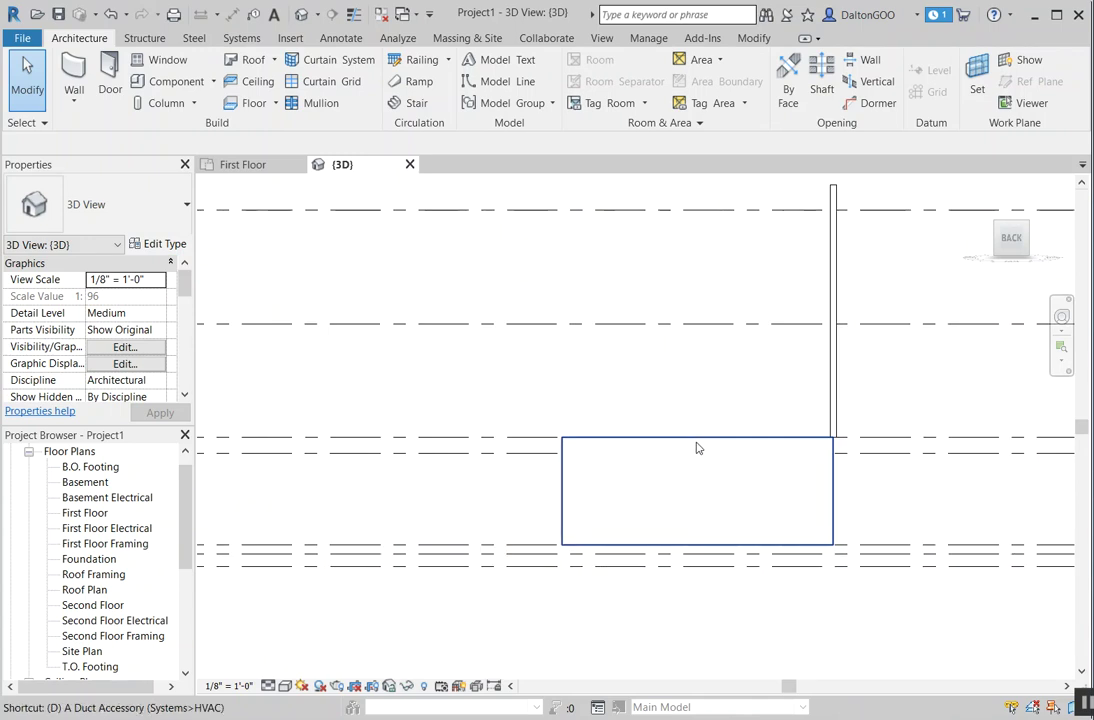
Open the West building elevation from the Project Browser.
key(d)
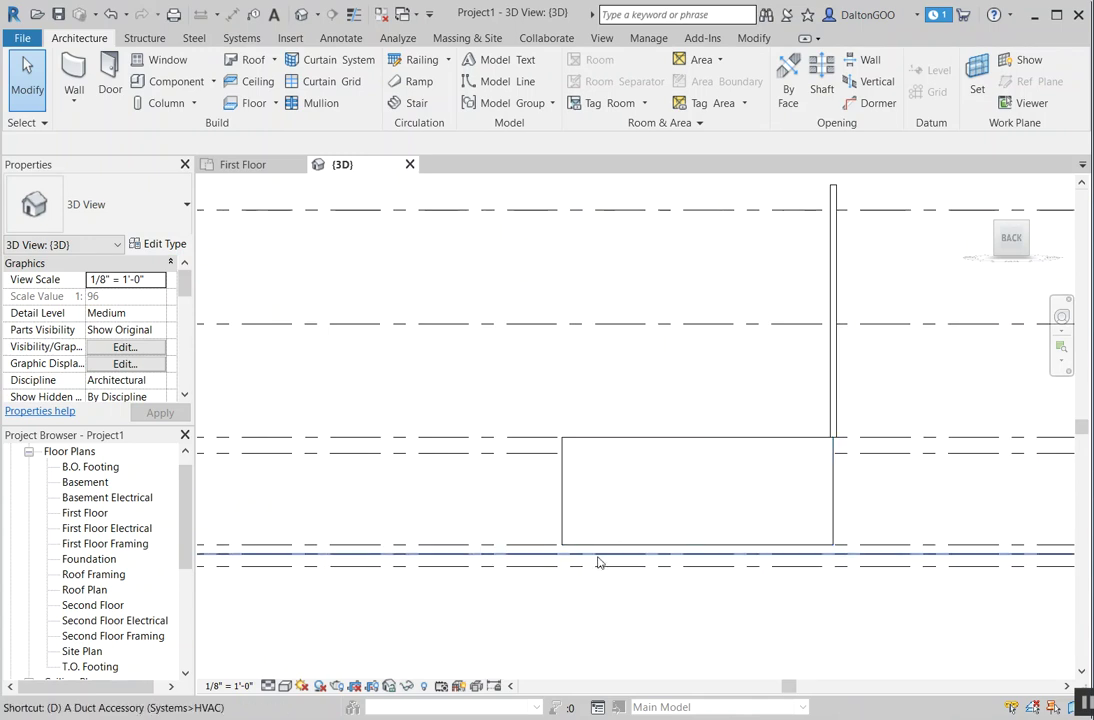
key(m)
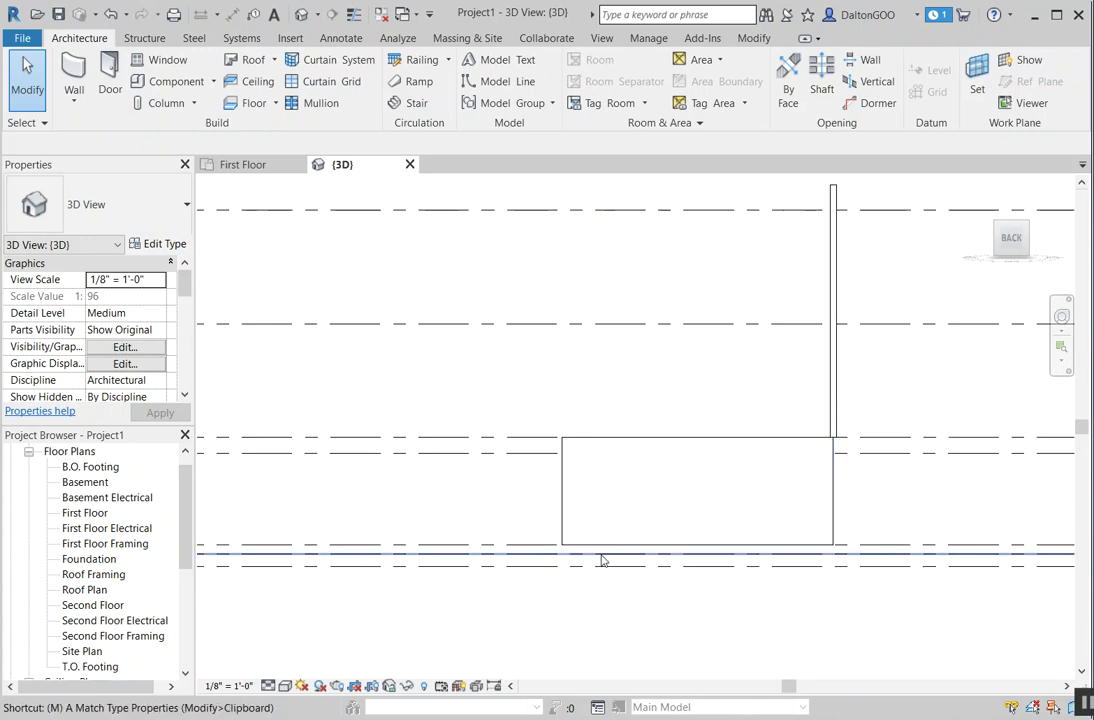
middle_drag(798, 330, 831, 317)
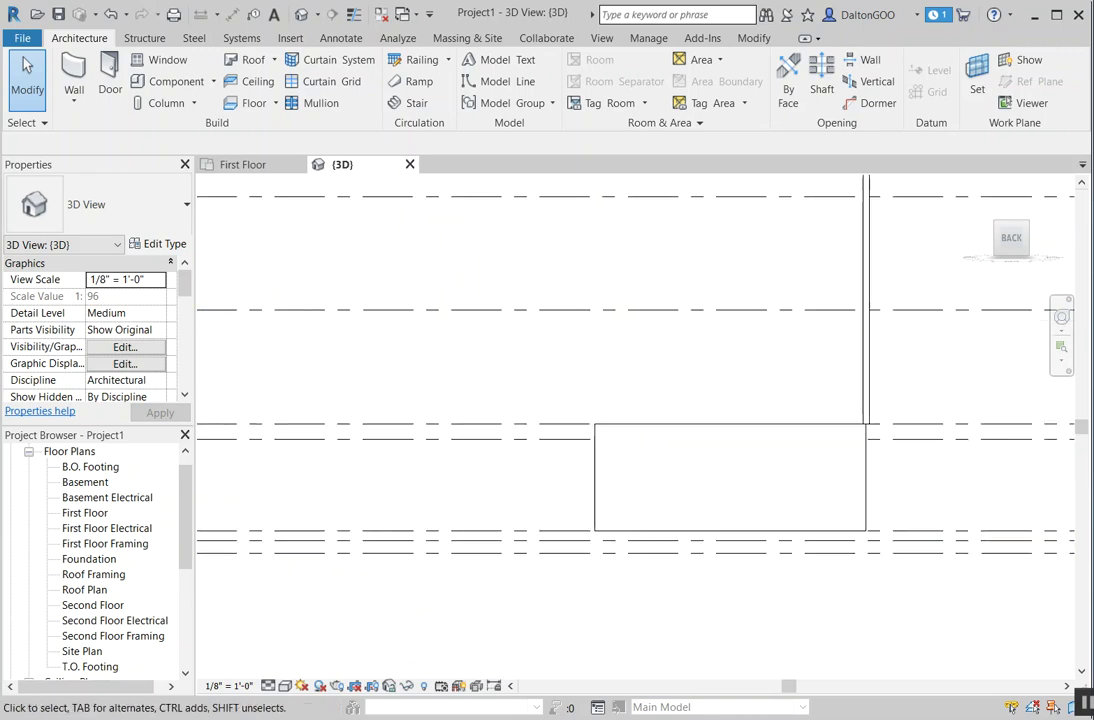
scroll(137, 540, down, 4)
scroll(130, 548, down, 2)
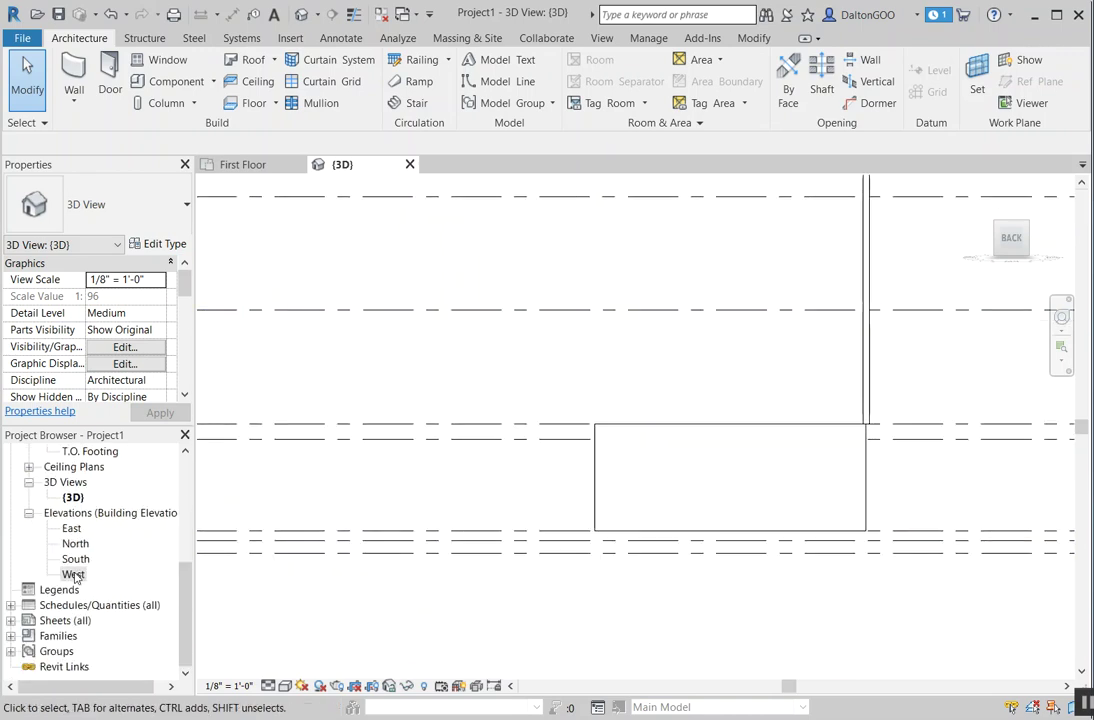
double_click(73, 575)
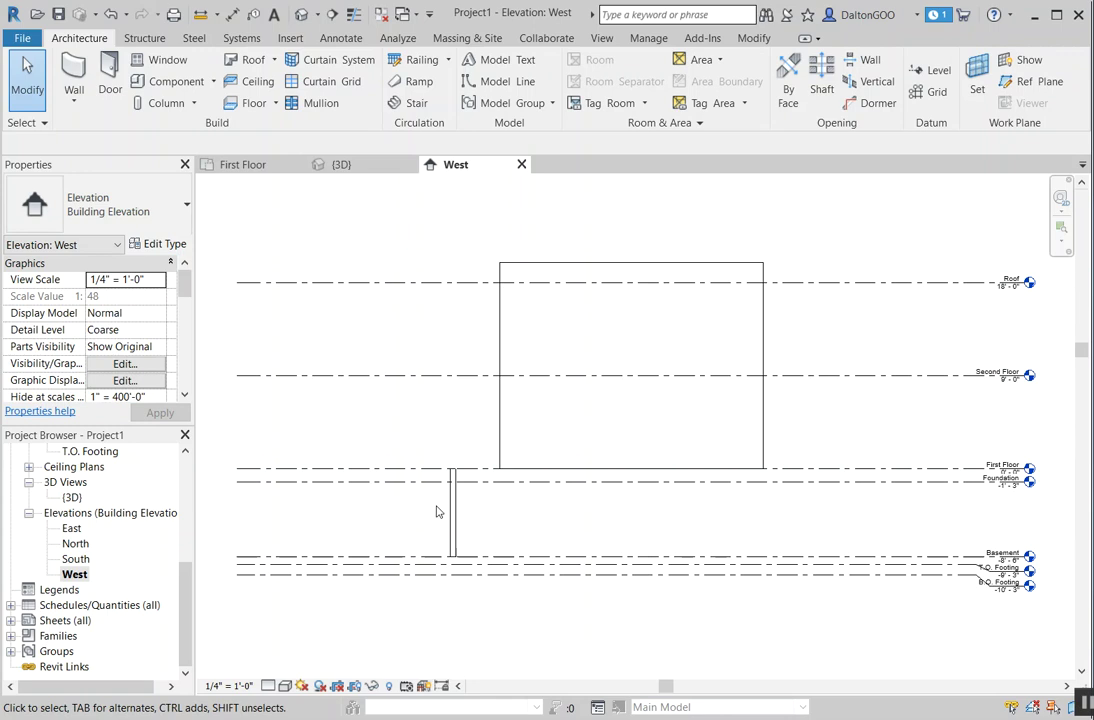
Measure the 8'-6" level-to-level height with a DI aligned dimension, without placing it.
scroll(445, 515, up, 3)
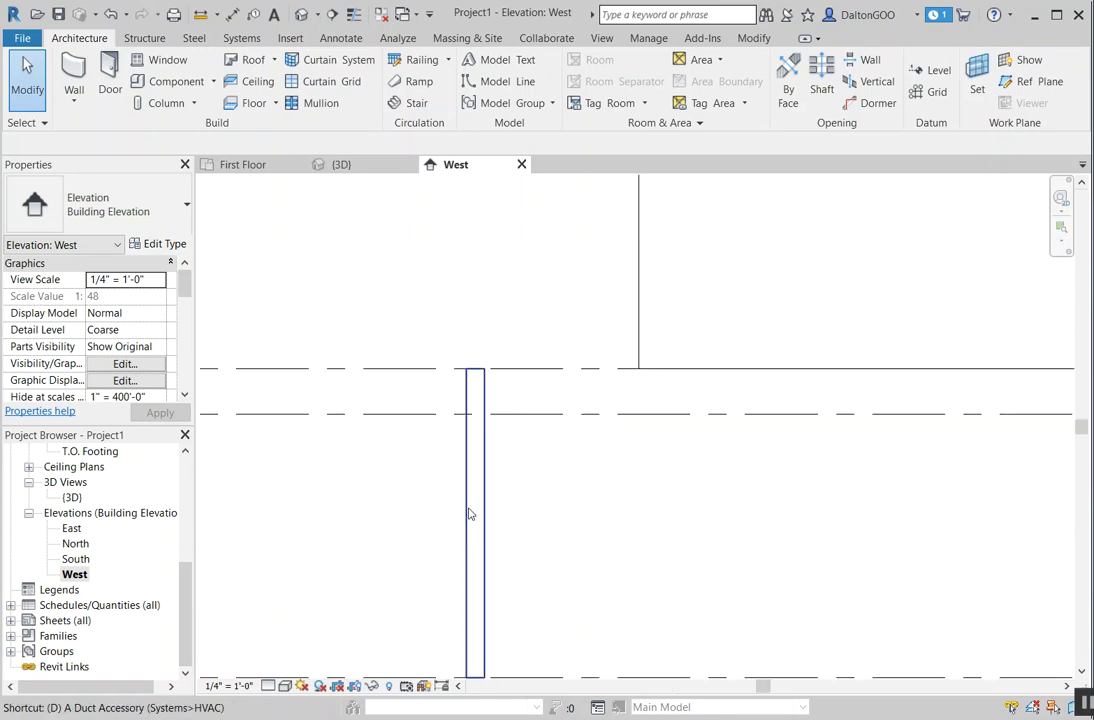
key(d)
key(i)
scroll(475, 510, down, 1)
ctrl+scroll(479, 503, down, 3)
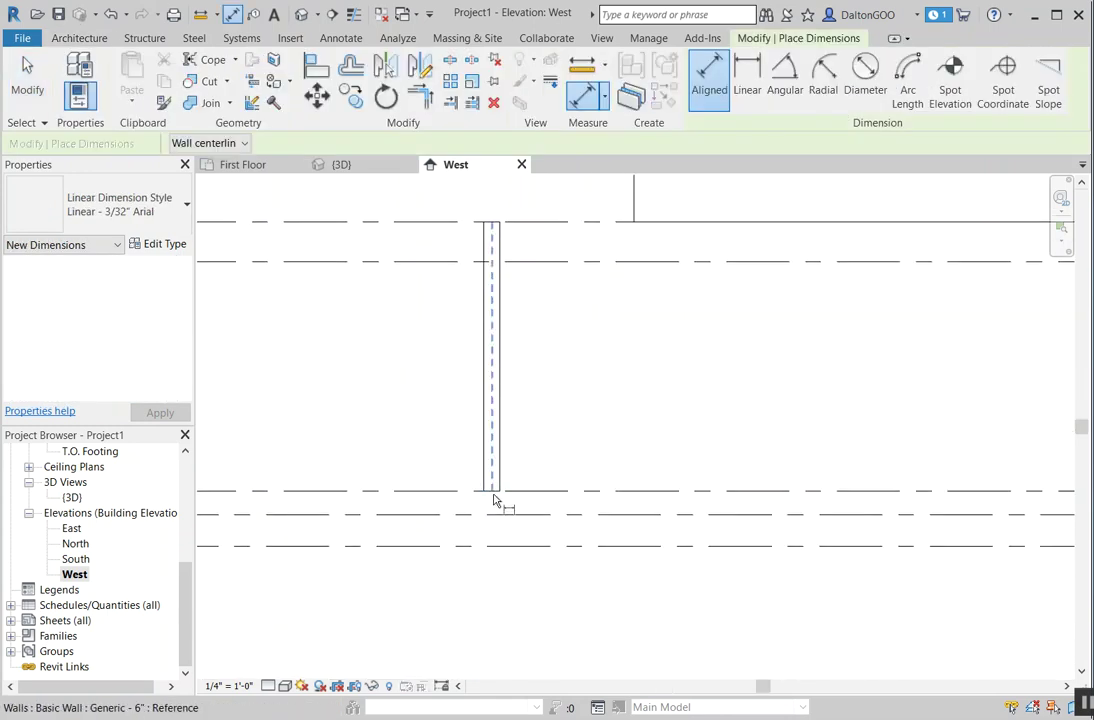
click(515, 491)
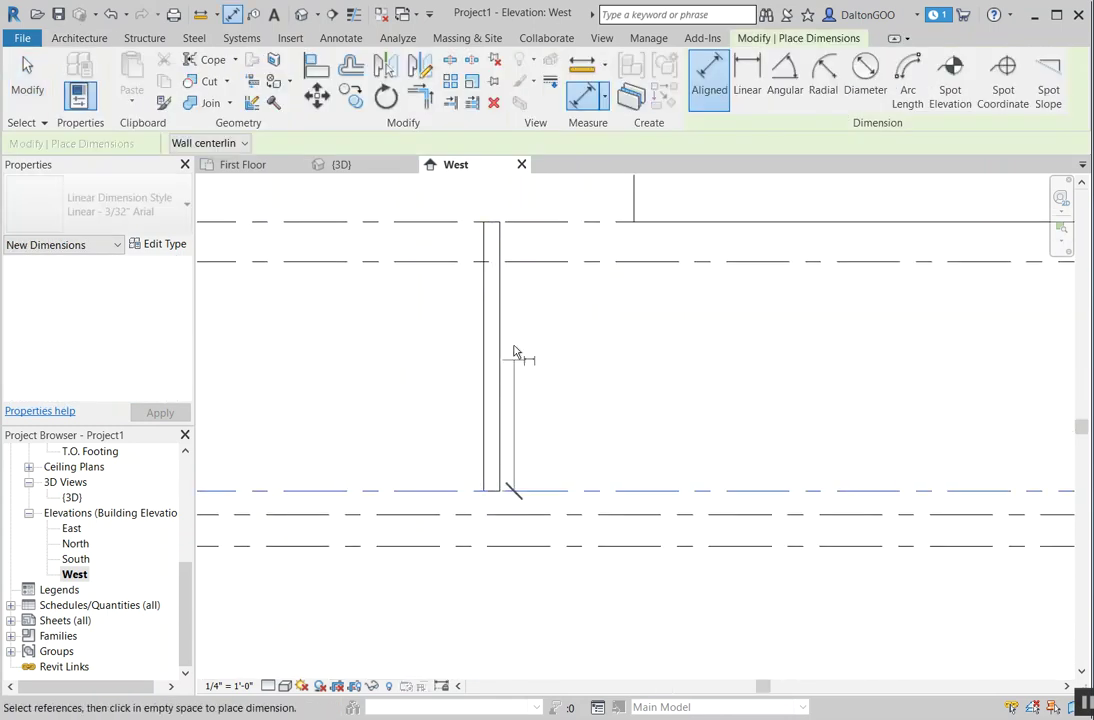
click(515, 221)
key(Escape)
key(Escape)
Close the West elevation and return to the First Floor plan.
middle_drag(635, 299, 791, 453)
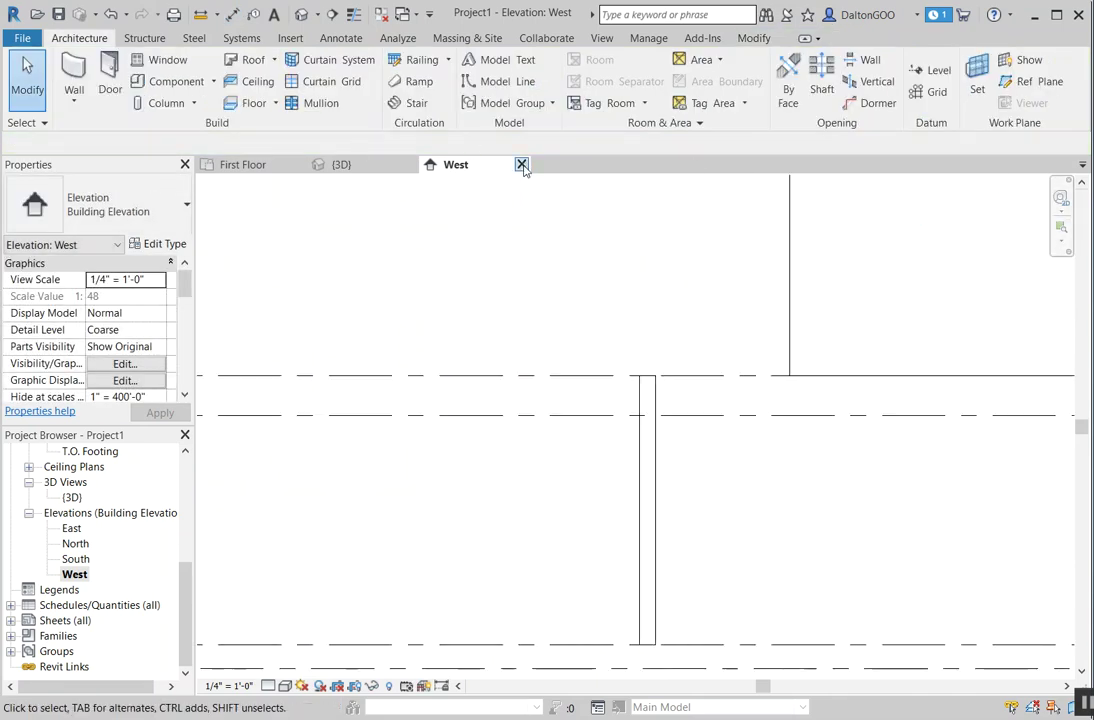
click(521, 166)
click(258, 169)
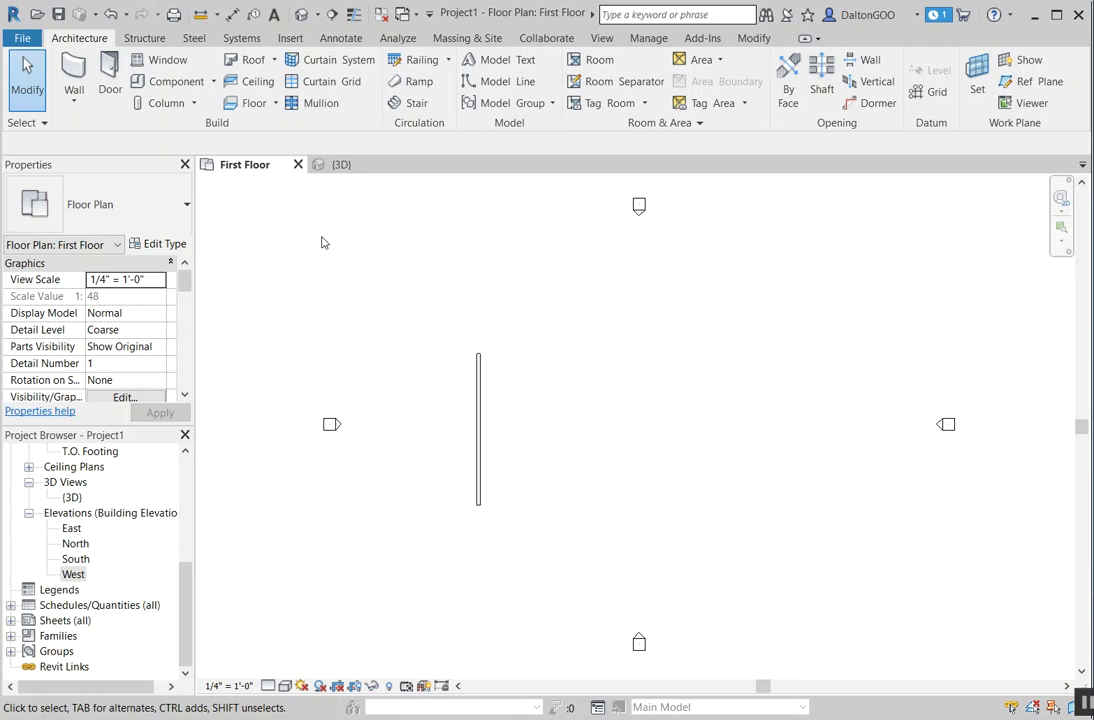
Switch new walls from Depth back to Height, rising from the First Floor.
click(74, 80)
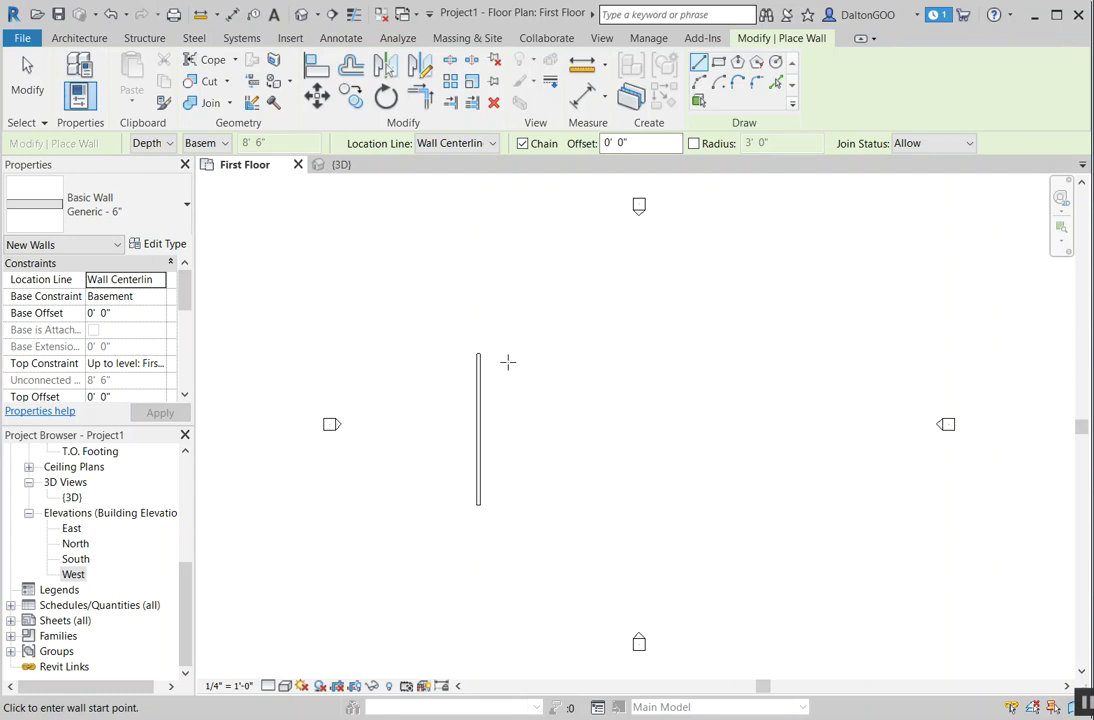
click(558, 406)
key(Escape)
key(Escape)
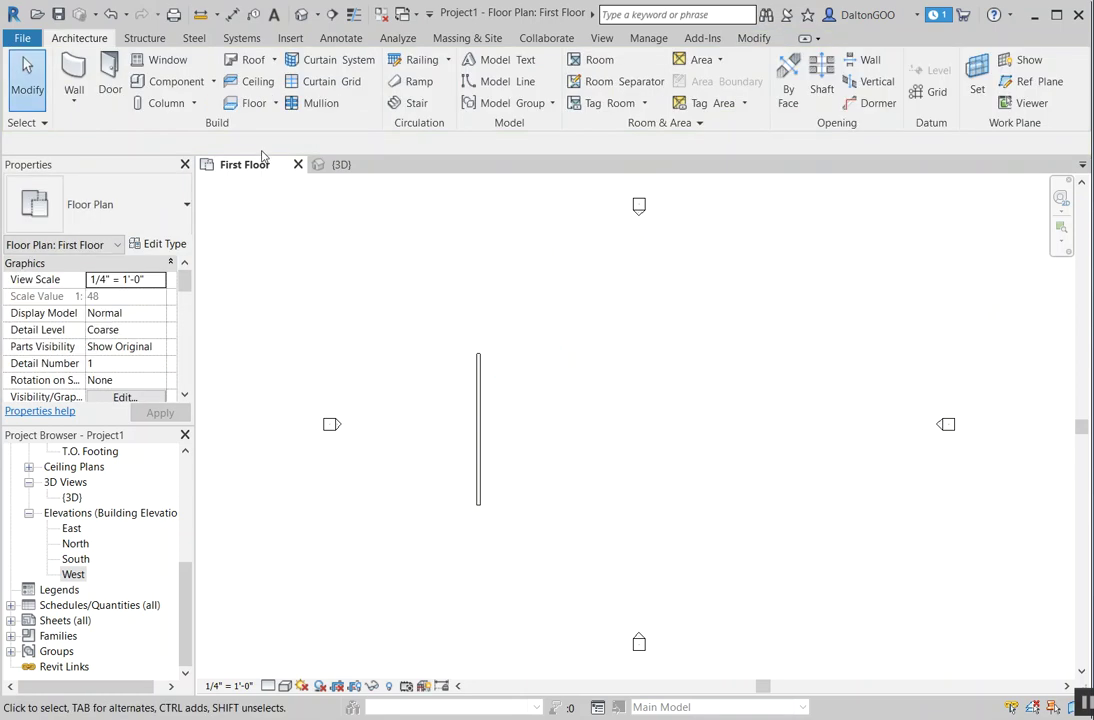
click(74, 78)
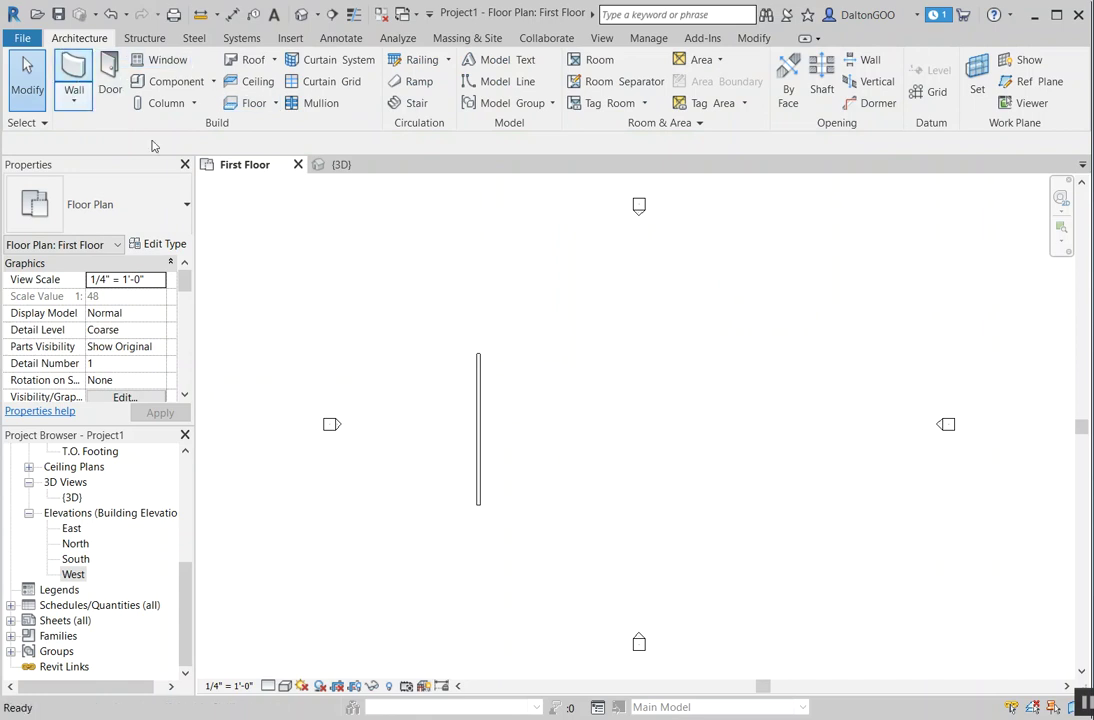
click(165, 145)
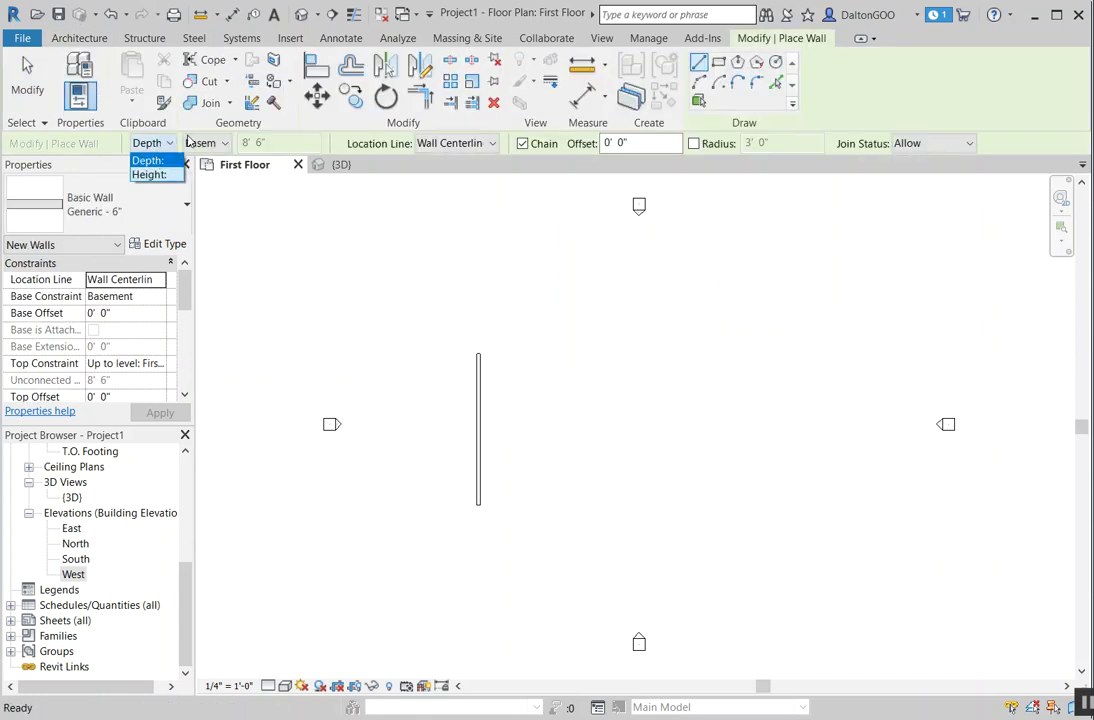
click(149, 174)
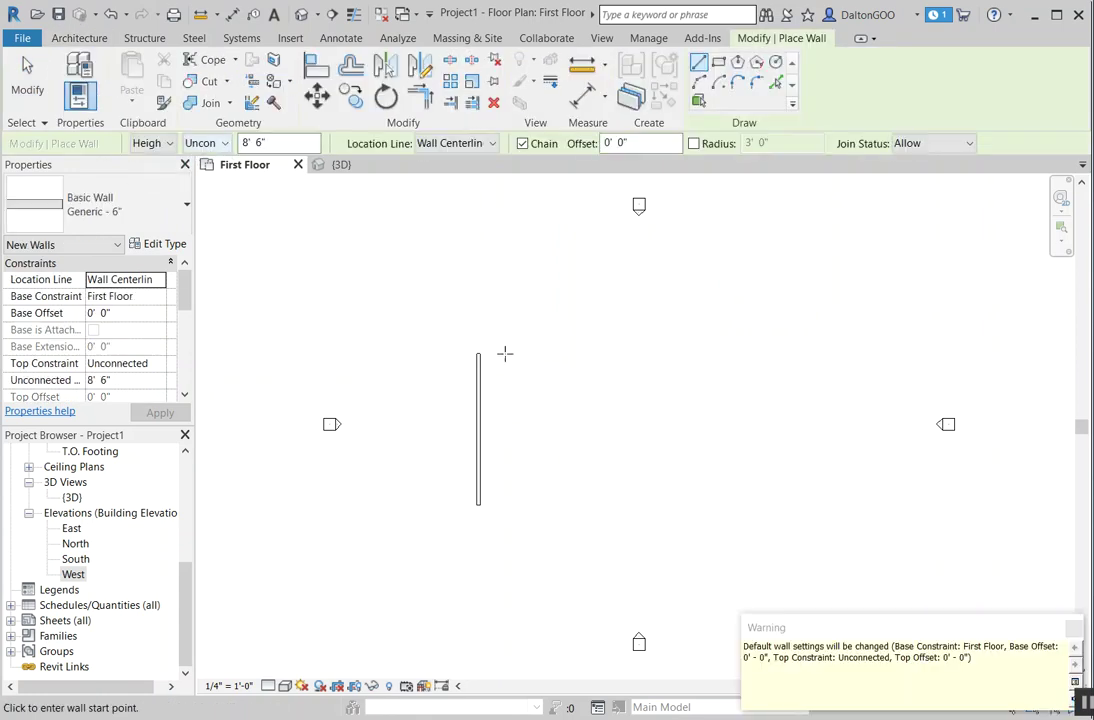
Cancel a trial wall at unconnected 8' 6" height and show the Location Line choices.
click(520, 384)
scroll(522, 354, up, 2)
scroll(522, 354, up, 5)
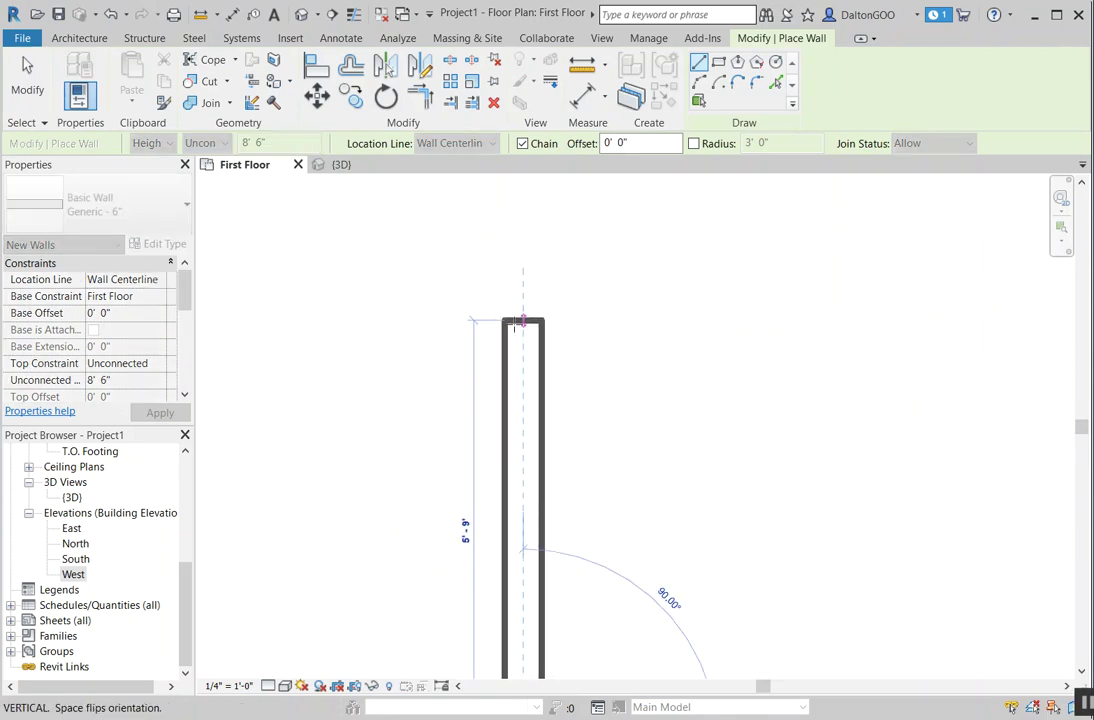
key(Escape)
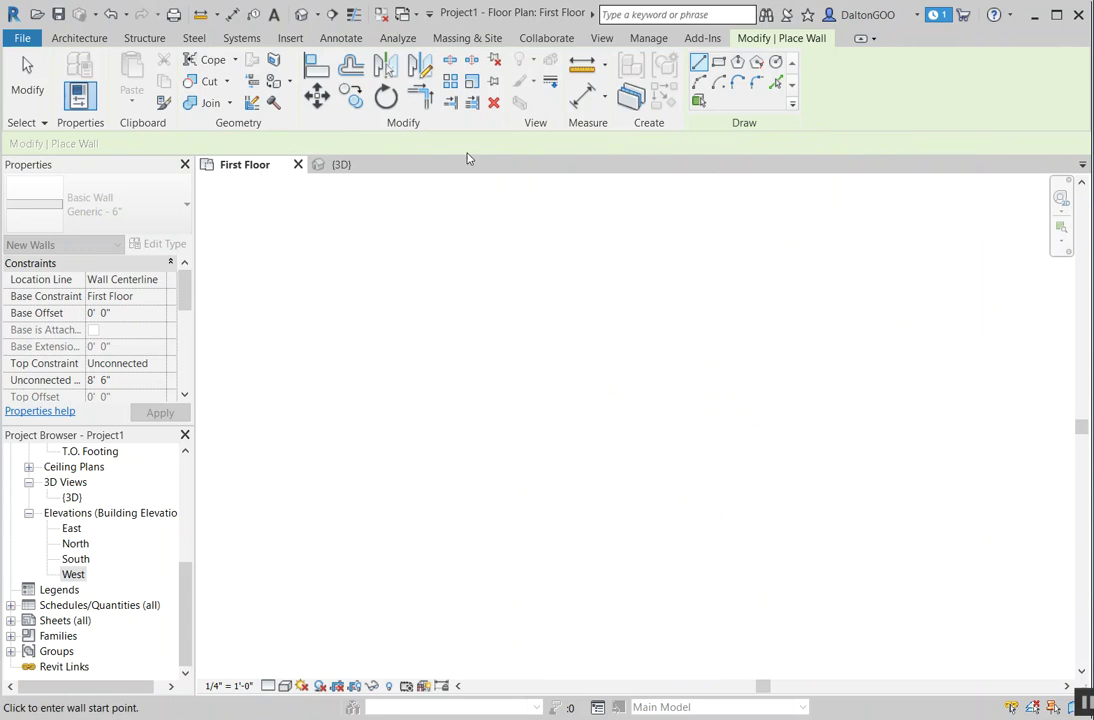
click(435, 146)
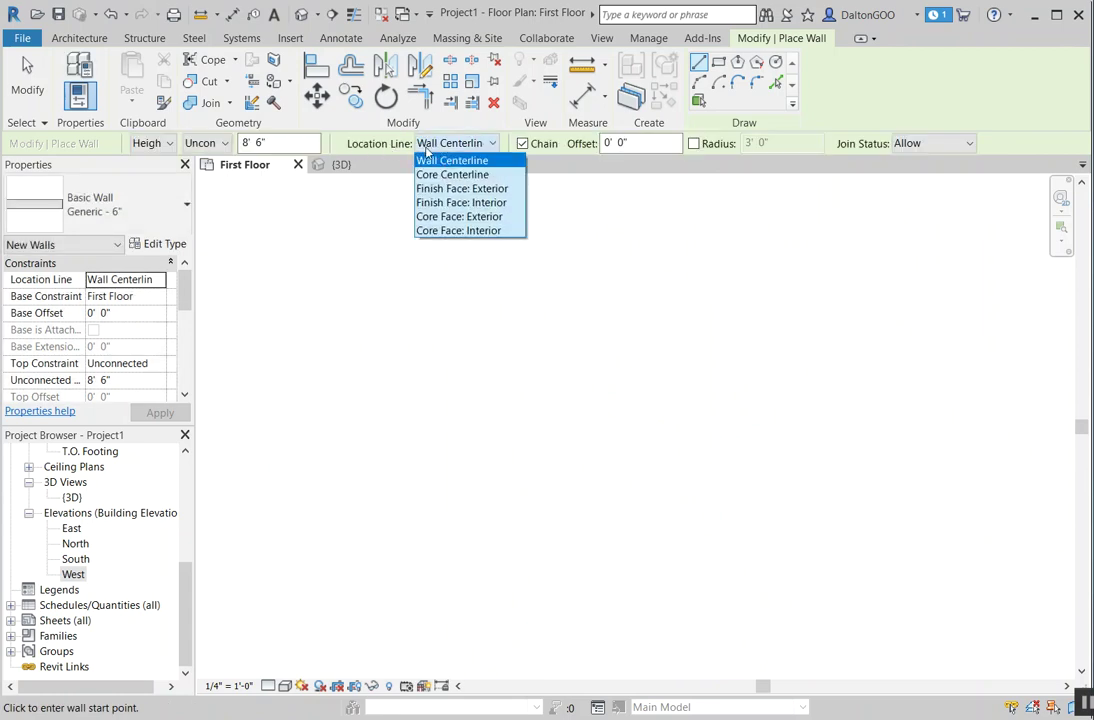
click(483, 193)
click(503, 468)
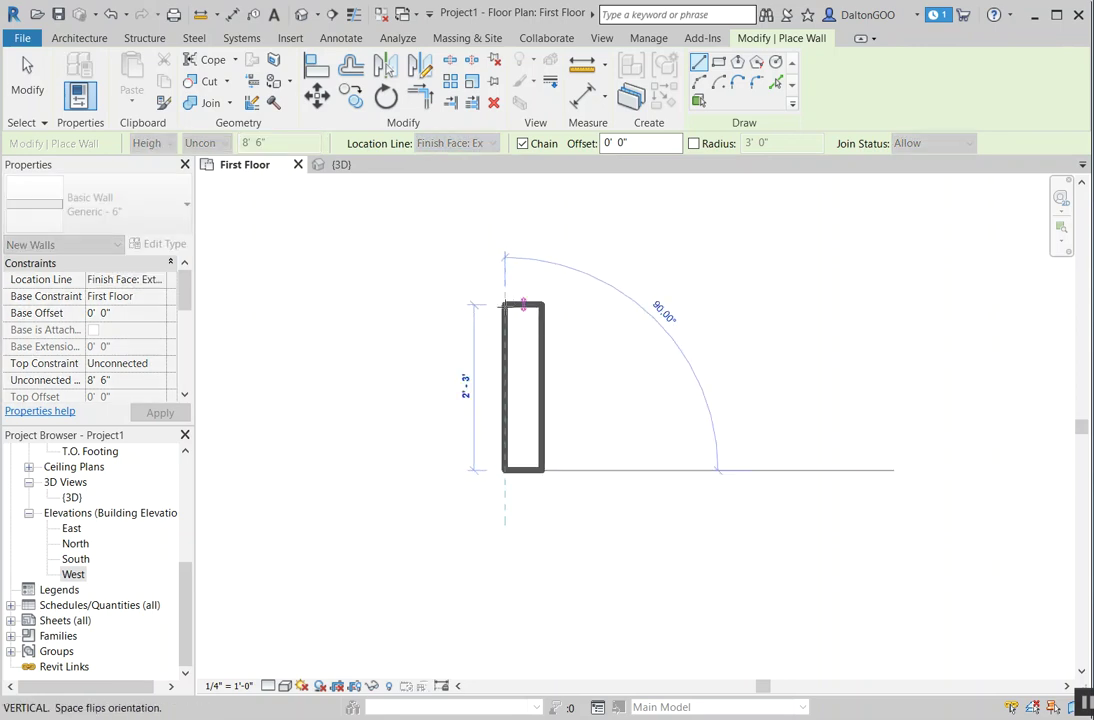
scroll(516, 305, down, 2)
scroll(511, 286, down, 2)
scroll(510, 286, down, 1)
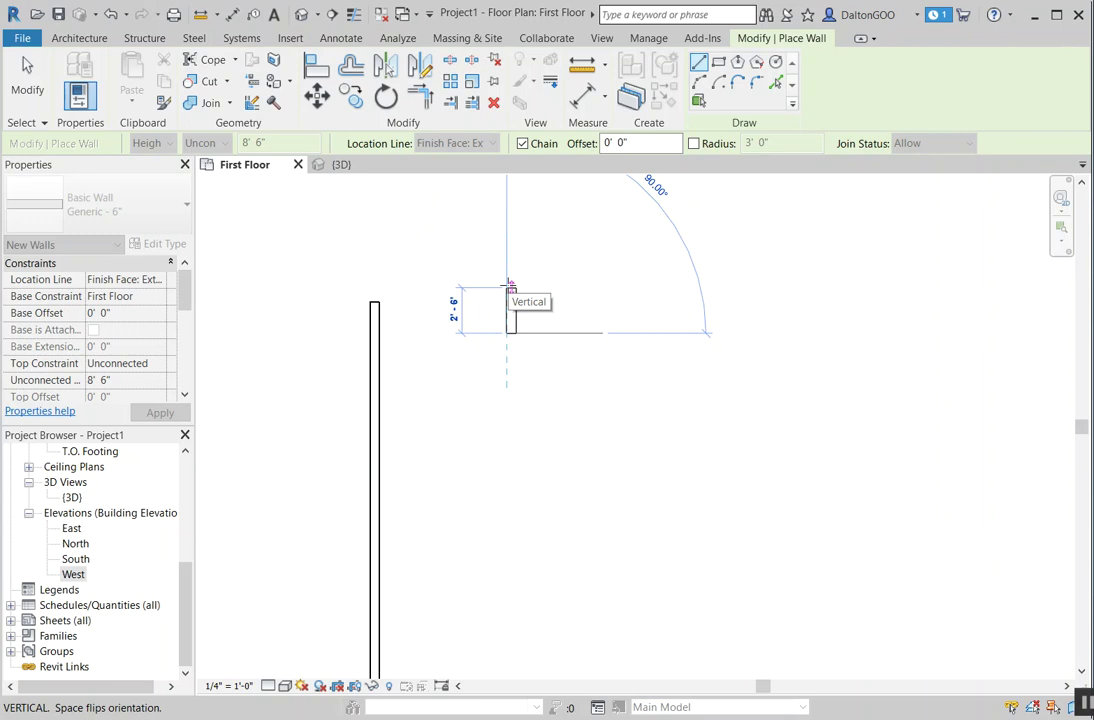
key(Escape)
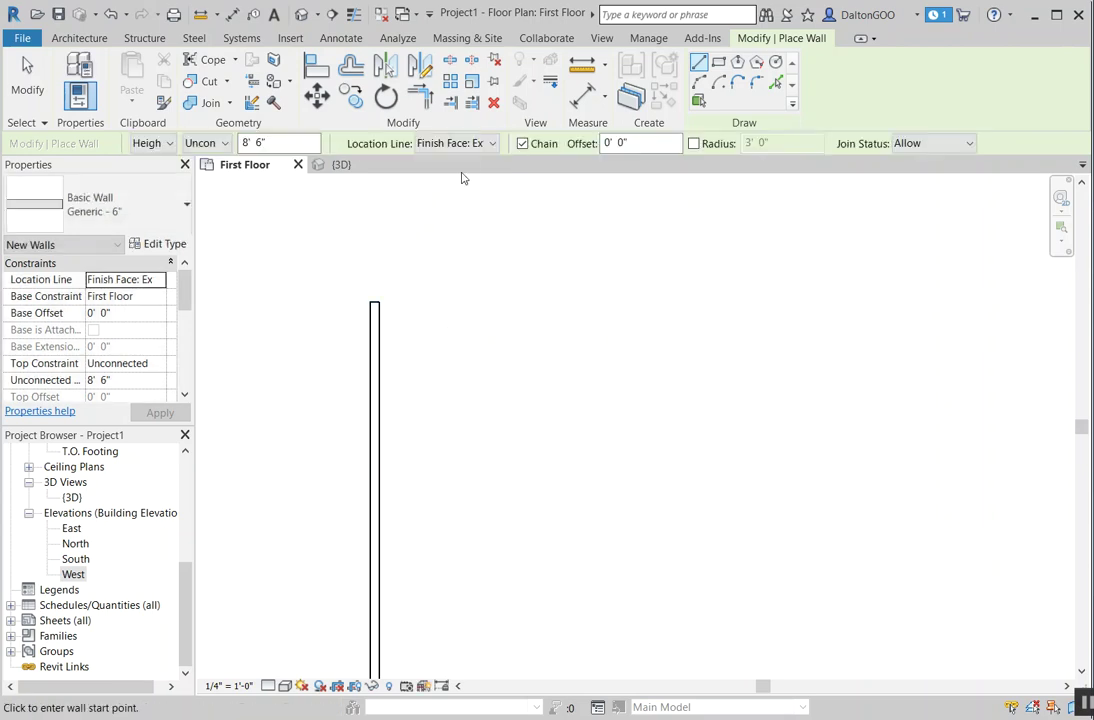
click(465, 147)
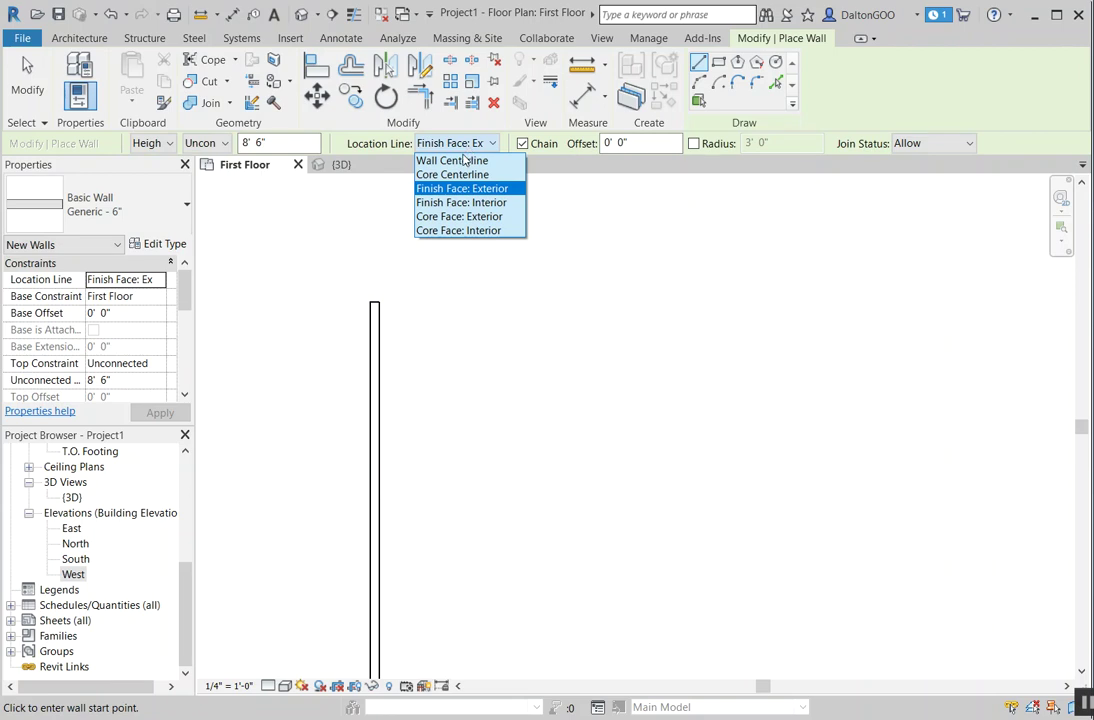
click(465, 160)
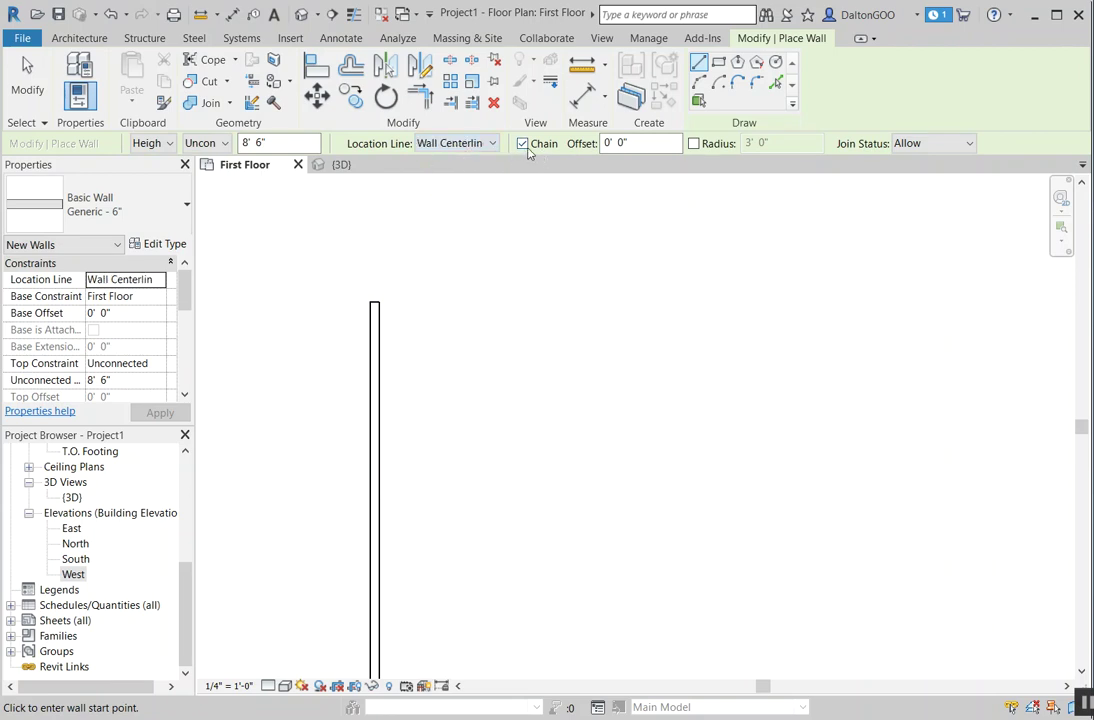
Draw a 9'-6" horizontal wall with short vertical and horizontal segments, then turn Chain off.
click(508, 349)
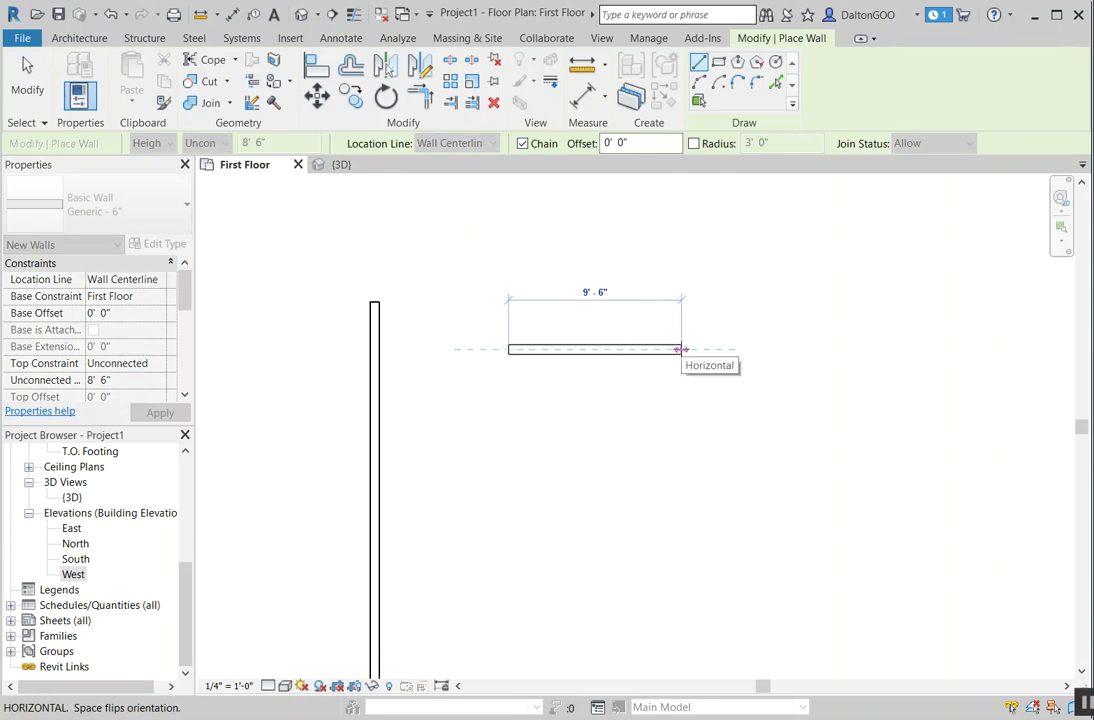
click(682, 349)
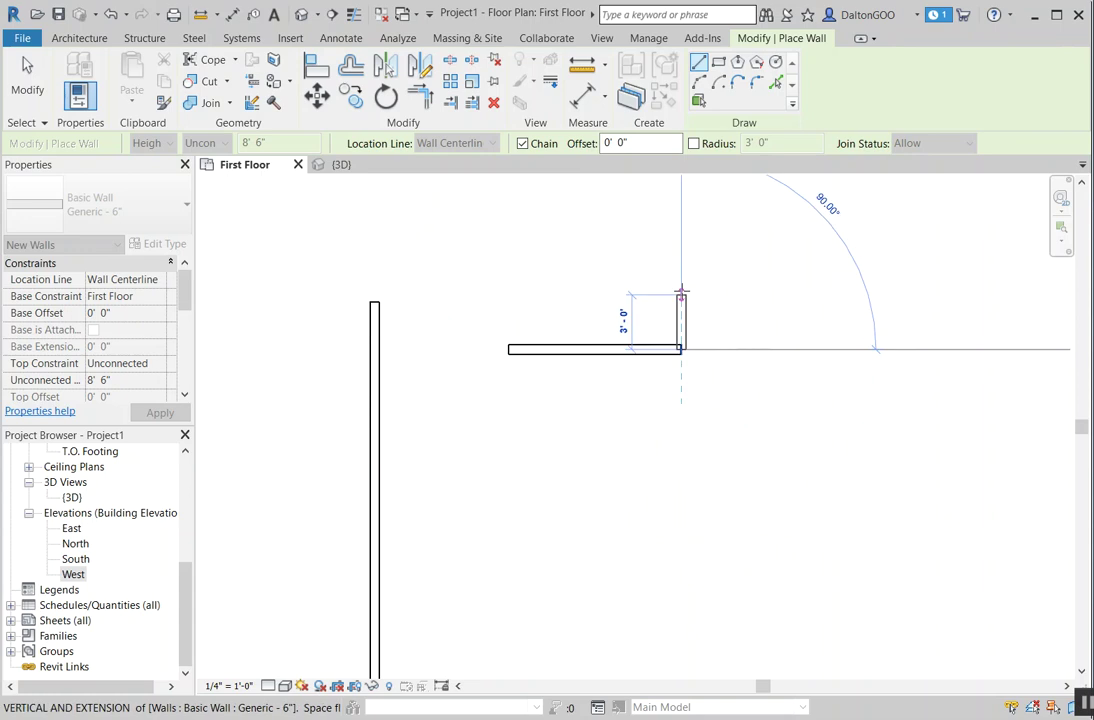
click(682, 276)
click(762, 276)
click(521, 143)
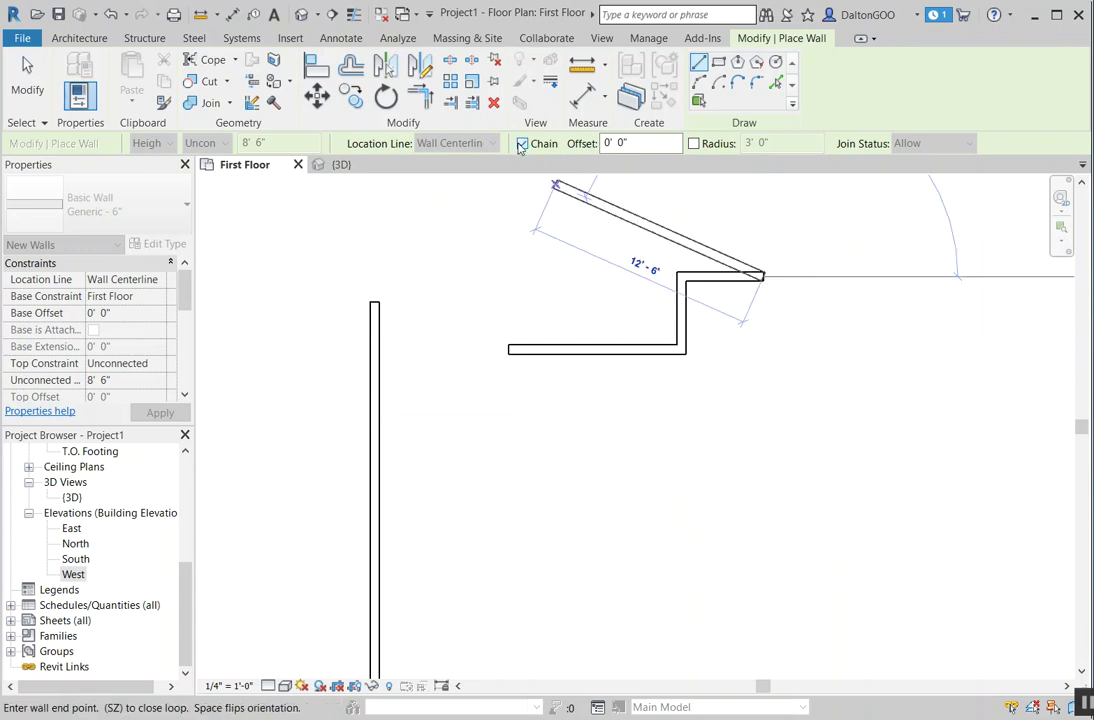
Add the 3'-6" diagonal wall plus an upper angled wall continuing down-left.
click(808, 230)
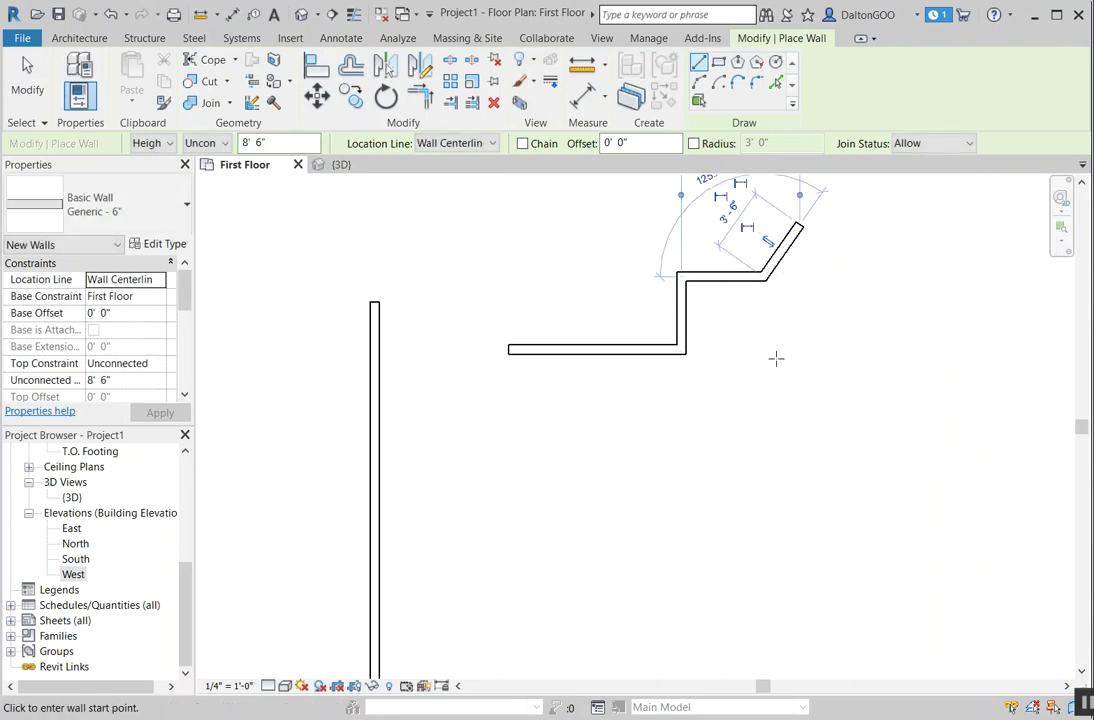
click(800, 228)
click(906, 253)
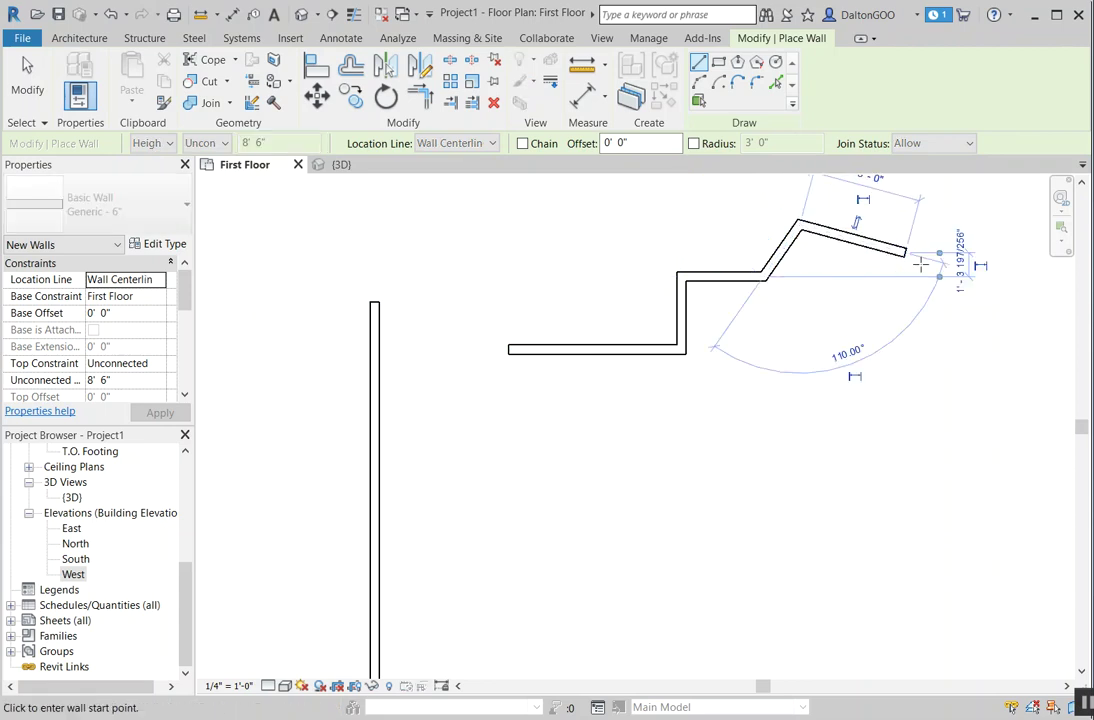
click(905, 251)
click(840, 393)
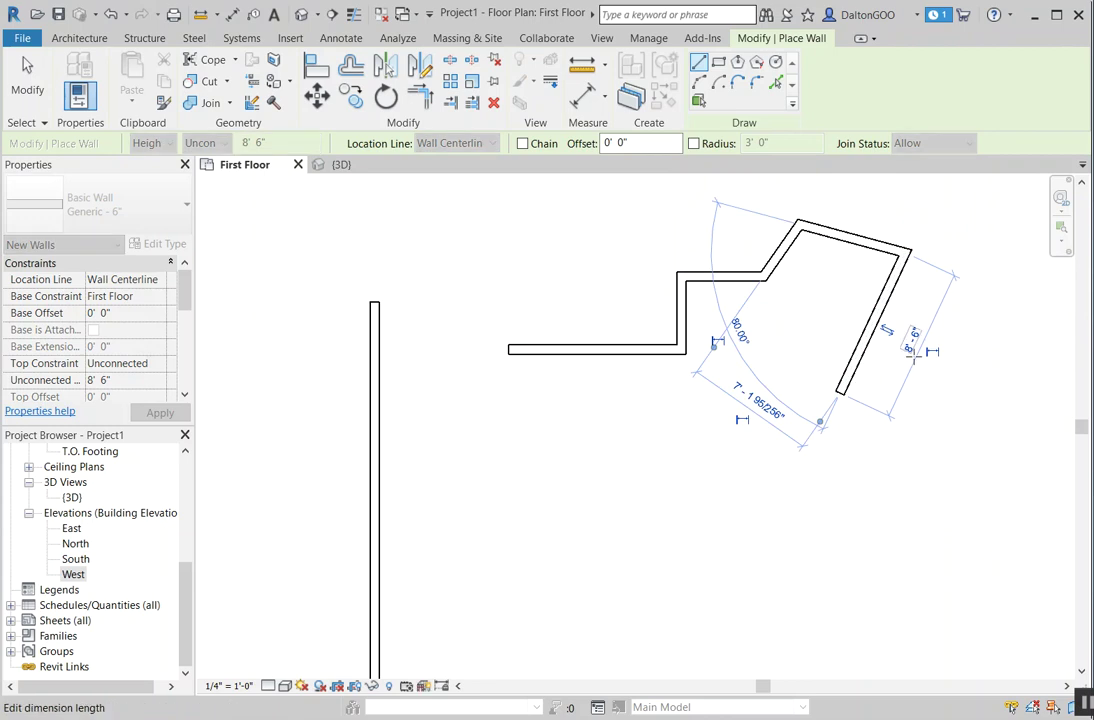
Place a separate short 3'-6" vertical wall to the right.
click(978, 376)
middle_drag(977, 372, 873, 327)
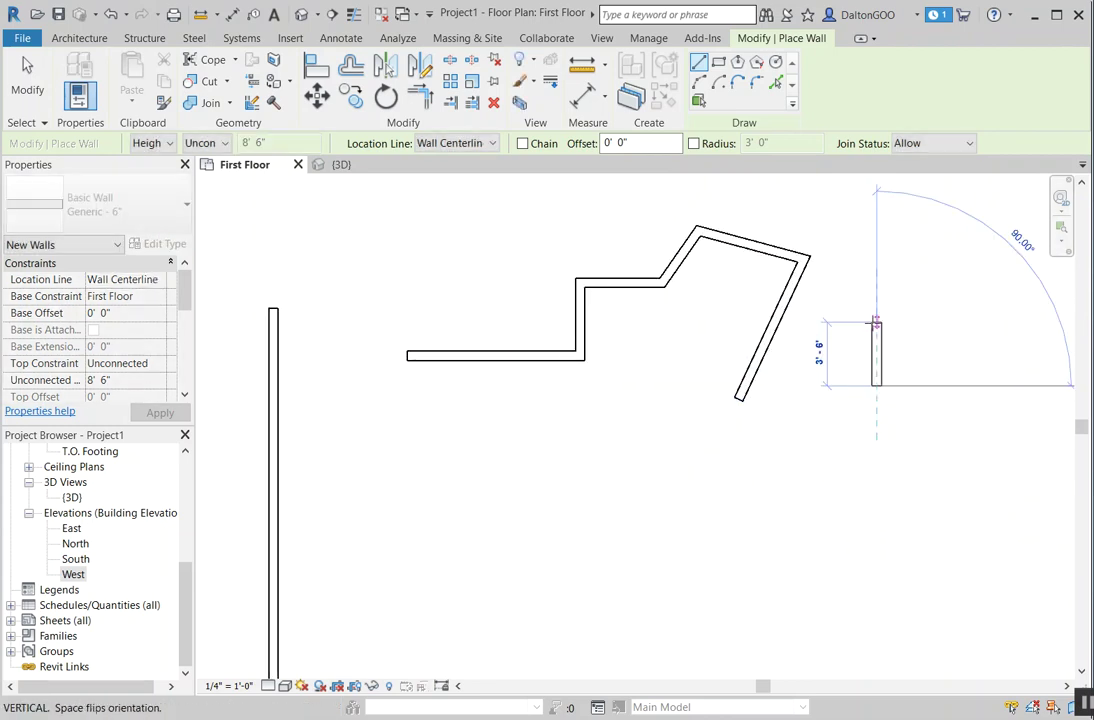
click(875, 323)
scroll(800, 285, down, 1)
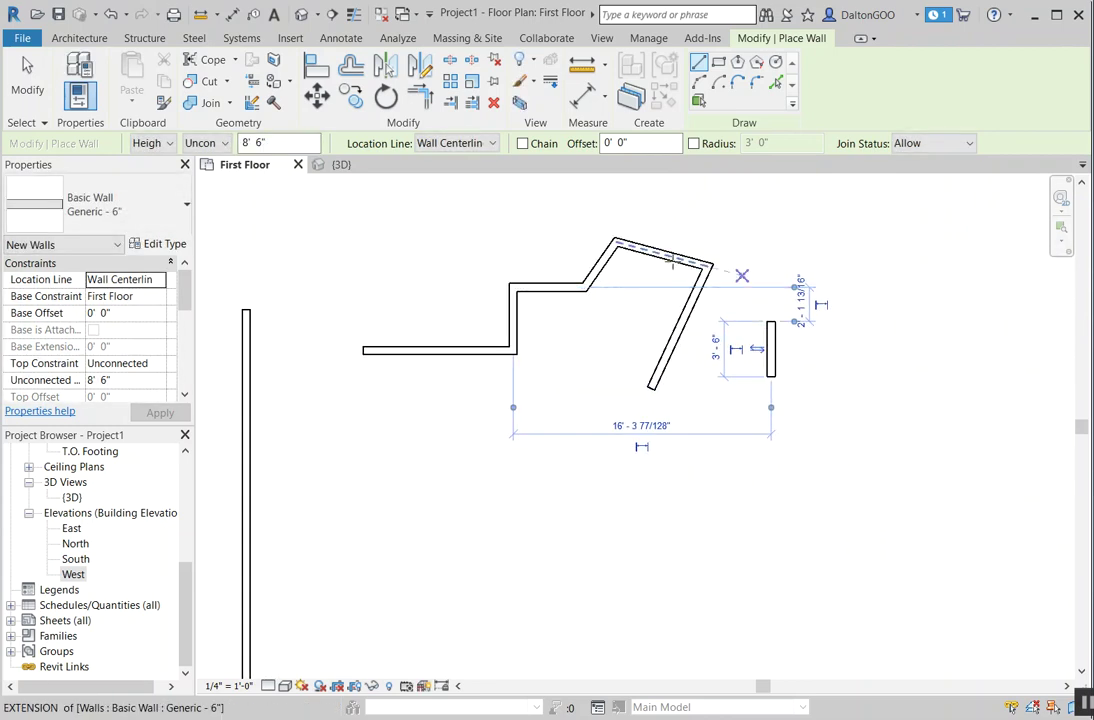
With Chain on and a 2' 0" offset, draw an L wall with a 9' 0" horizontal leg.
click(521, 144)
click(667, 149)
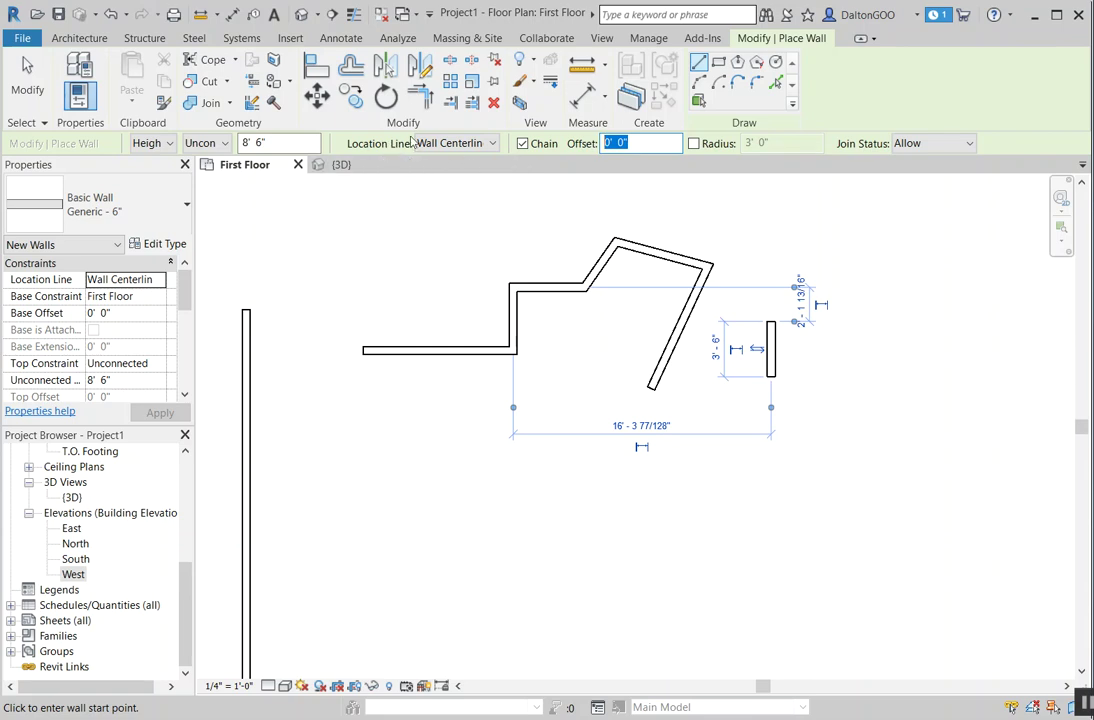
text(2)
click(866, 424)
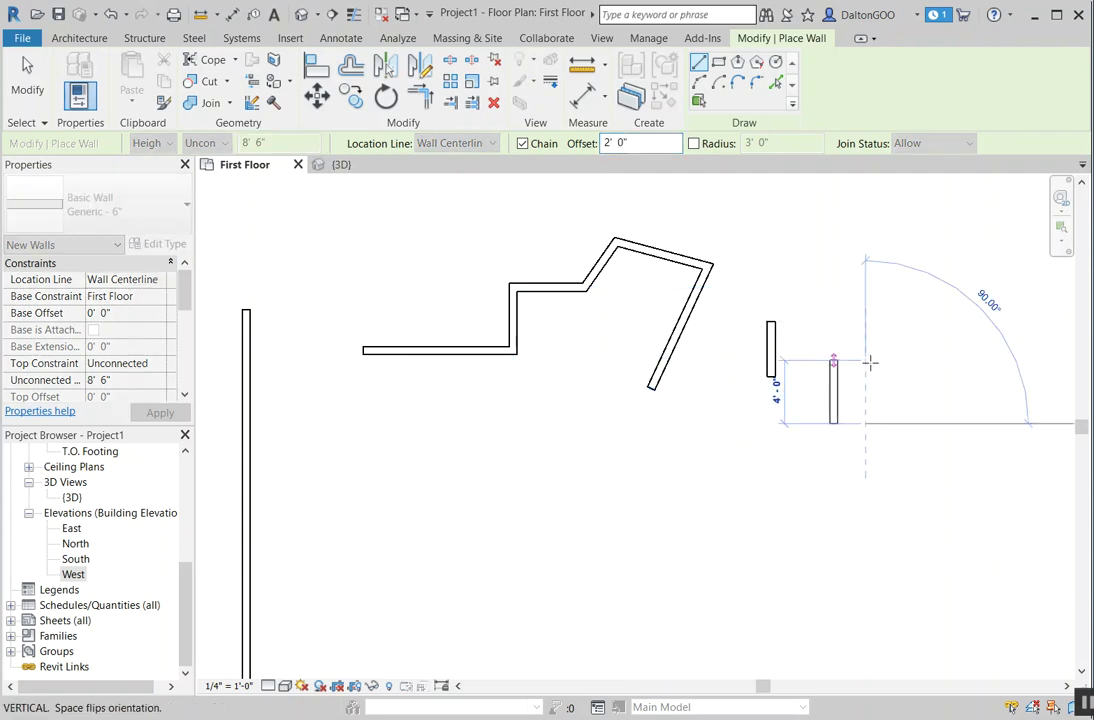
click(866, 297)
click(976, 291)
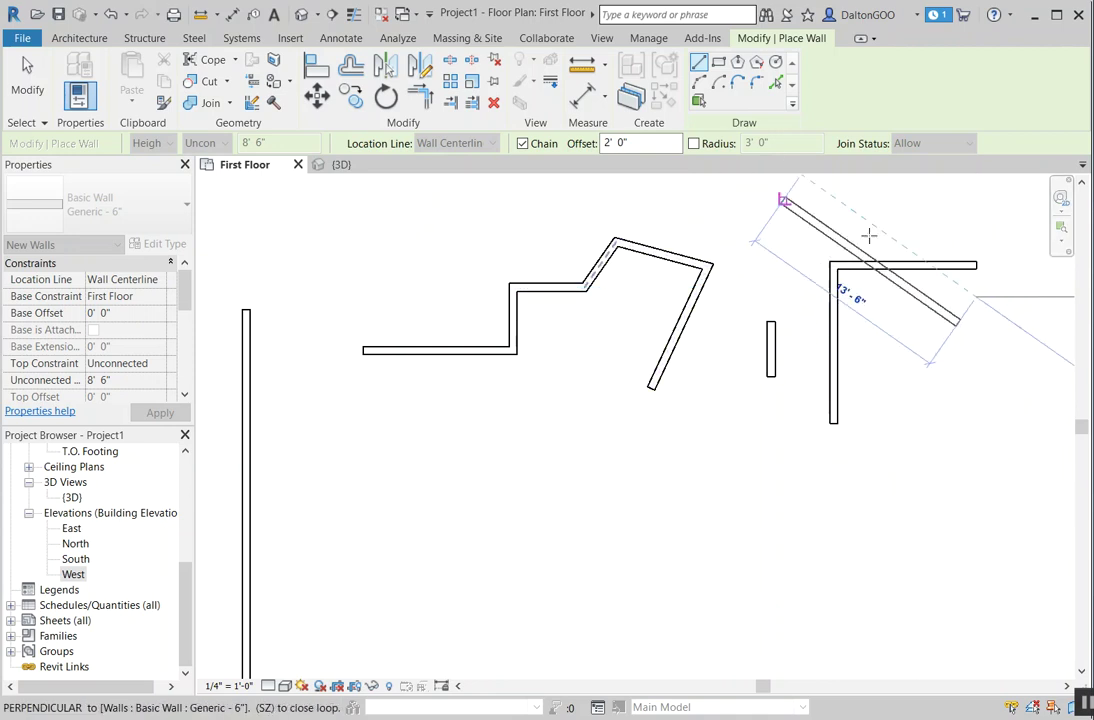
key(Escape)
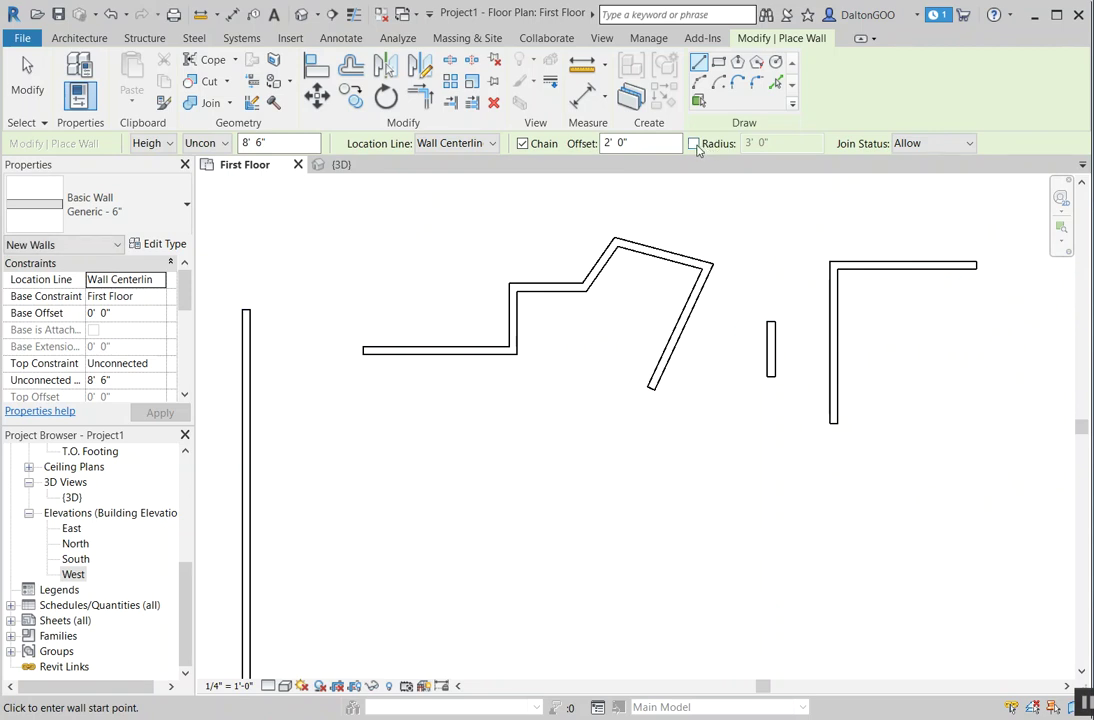
Draw a chained wall with a vertical leg turning into a horizontal leg through a 3' 0" radius corner.
click(694, 144)
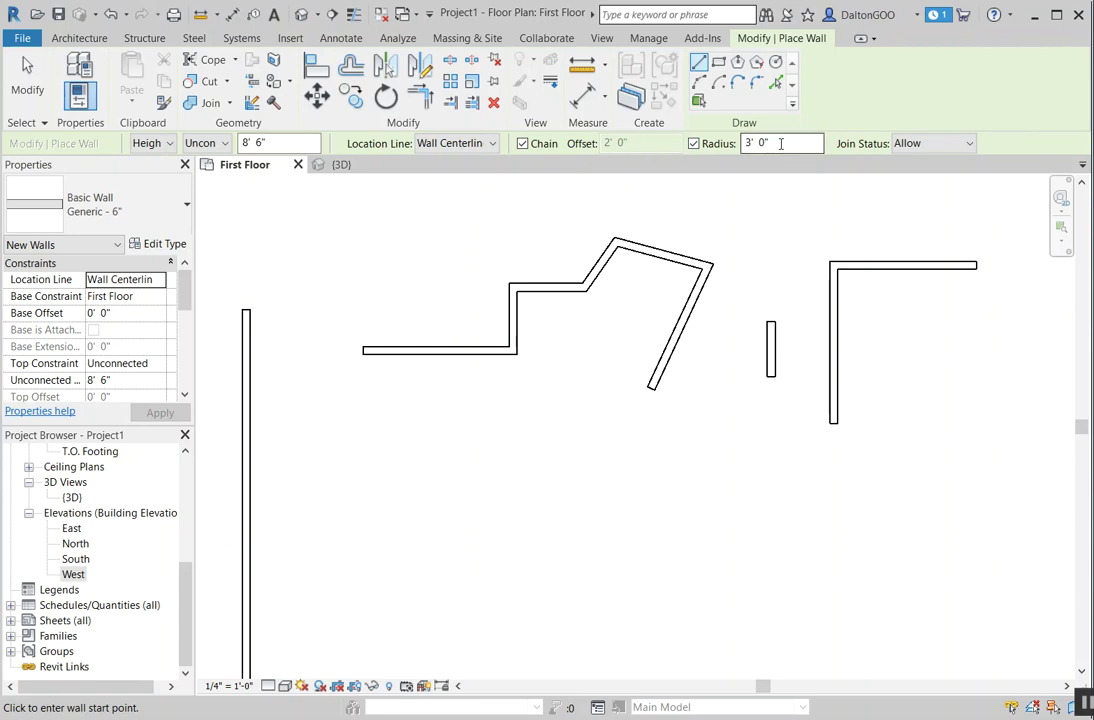
drag(770, 146, 743, 146)
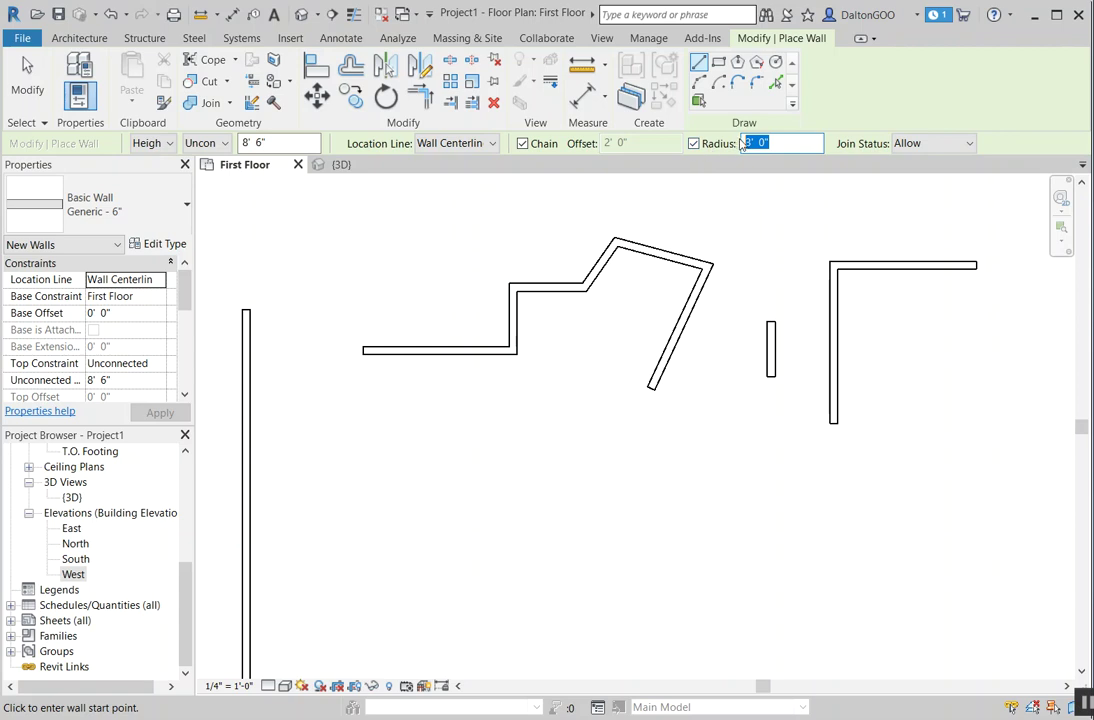
middle_drag(770, 320, 587, 340)
click(885, 340)
middle_drag(855, 288, 672, 342)
click(740, 257)
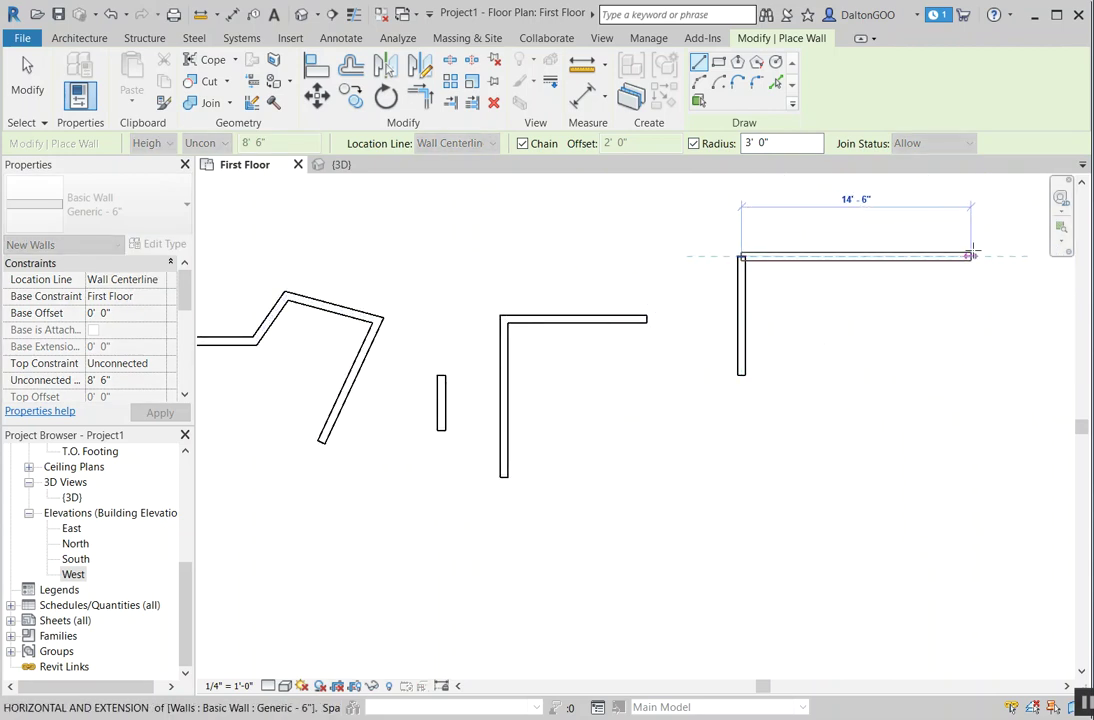
click(970, 254)
middle_drag(925, 322, 853, 317)
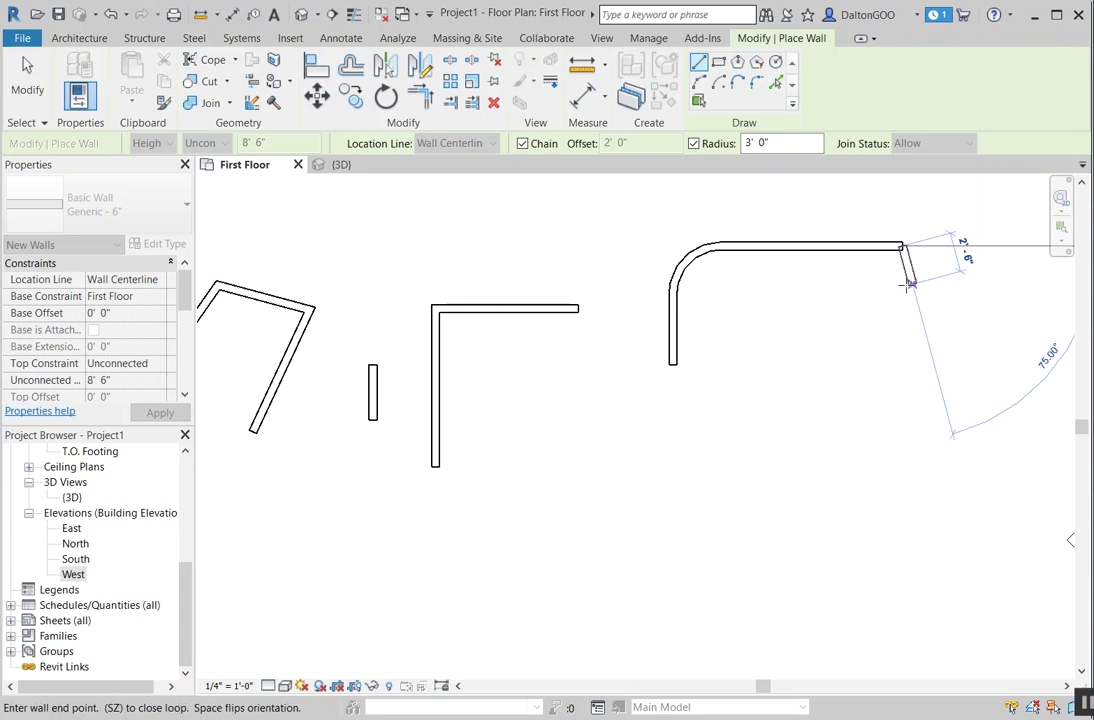
key(Escape)
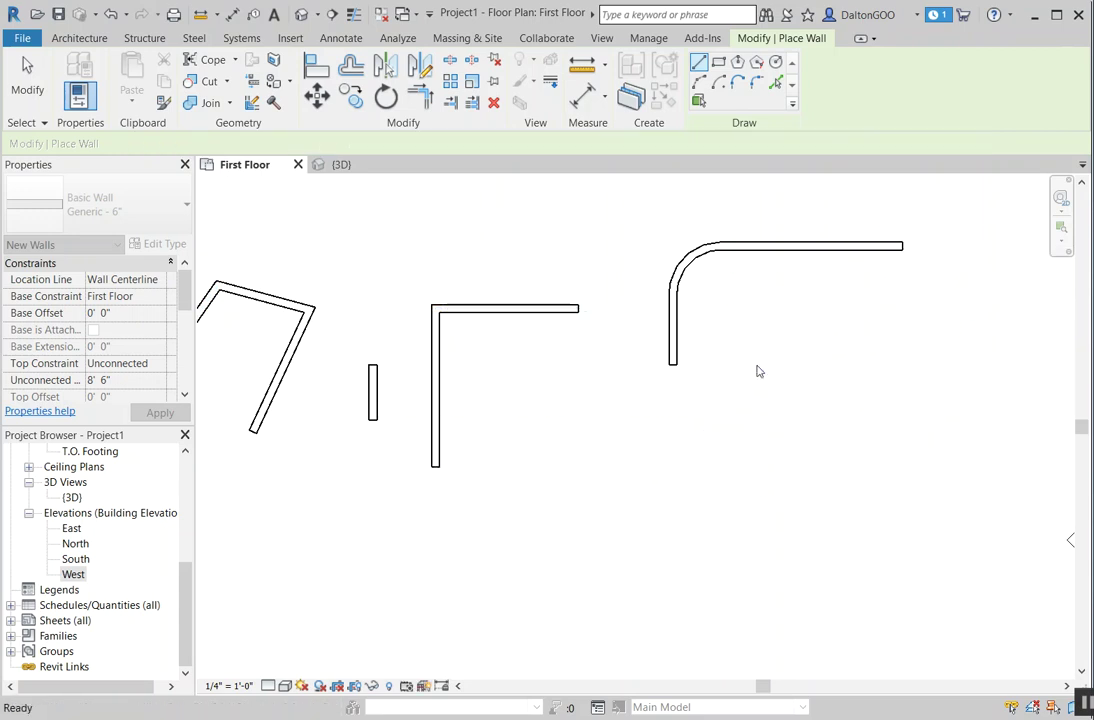
key(Escape)
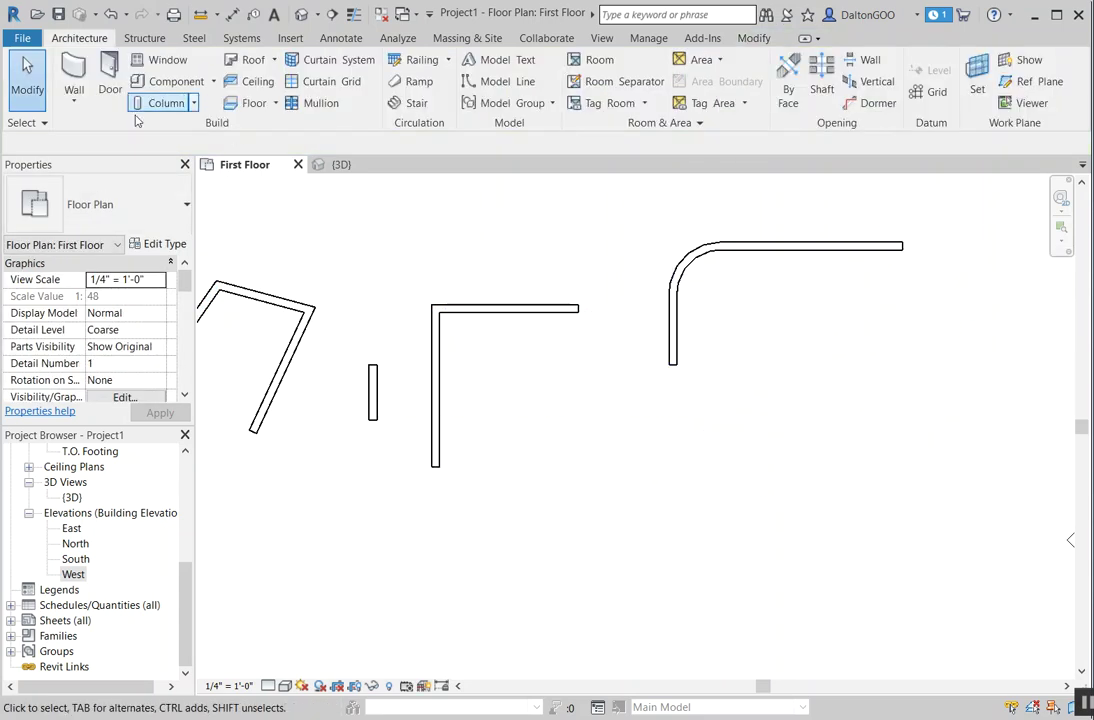
click(74, 100)
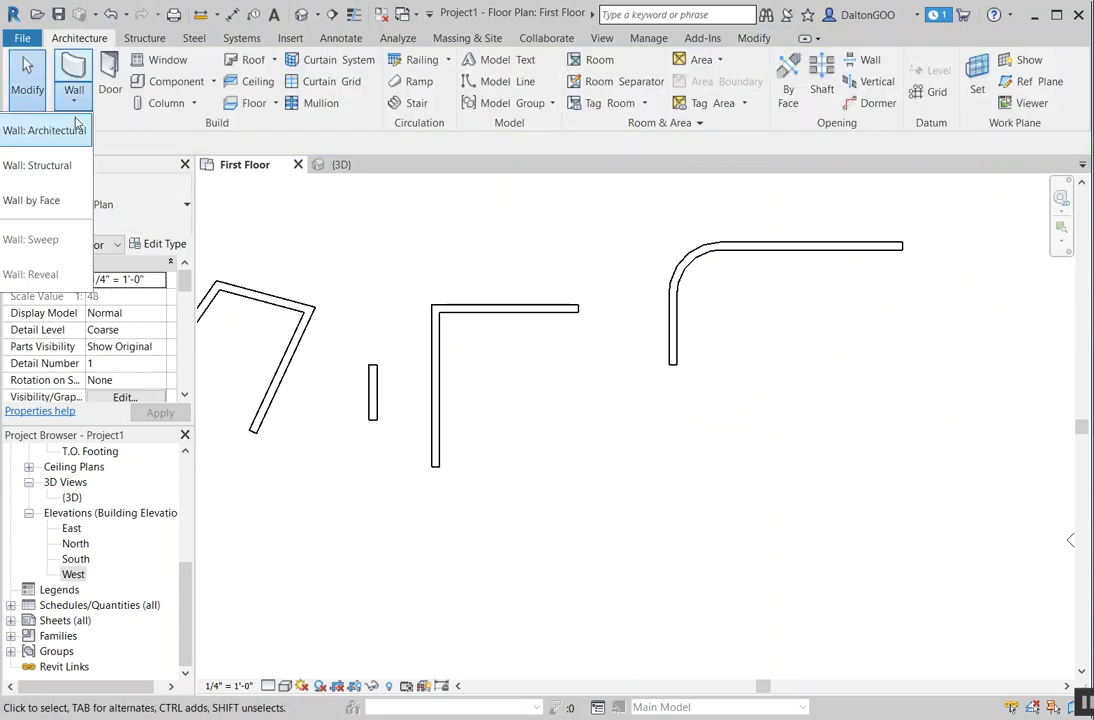
click(55, 169)
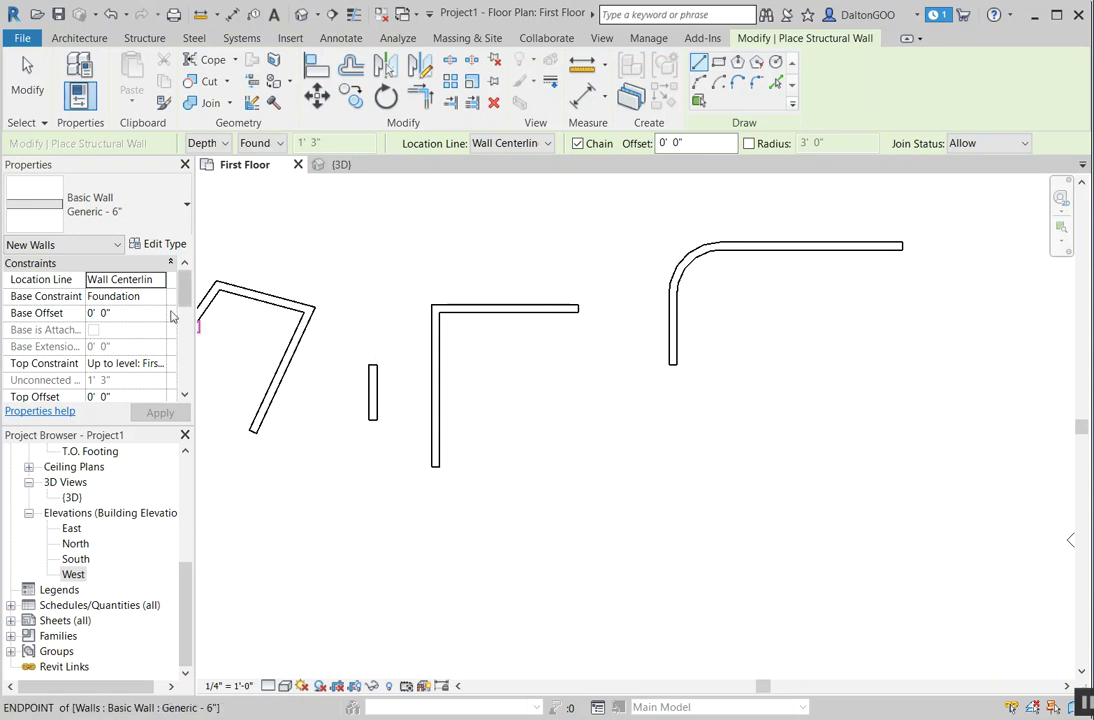
scroll(120, 310, down, 5)
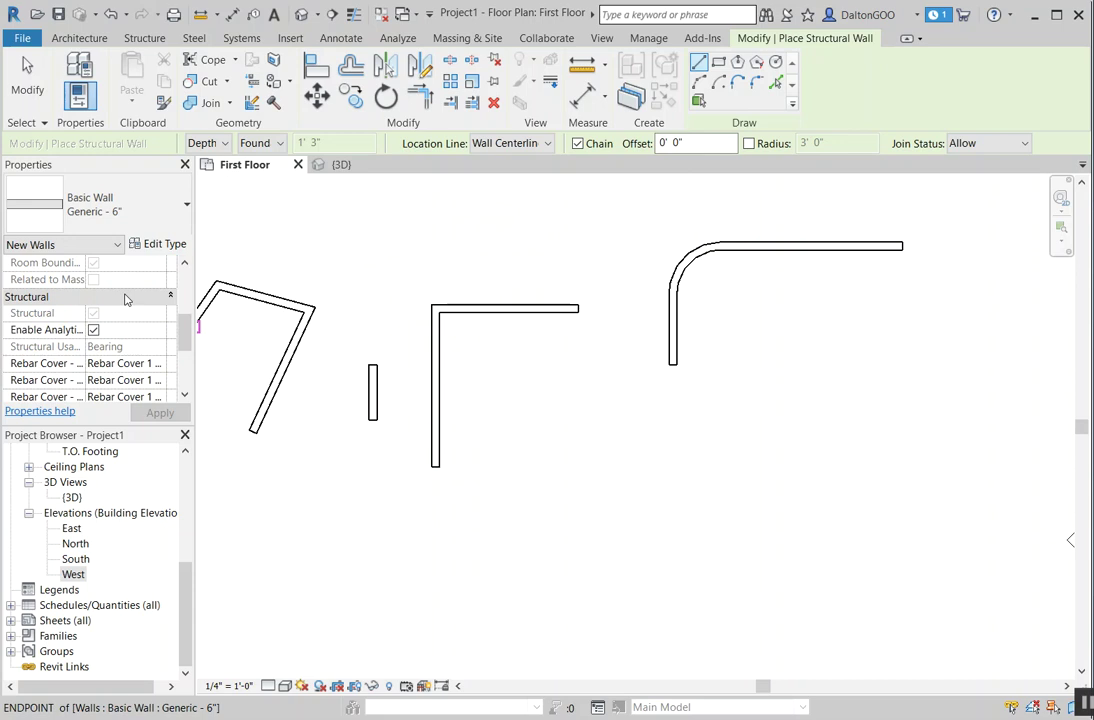
scroll(96, 307, down, 2)
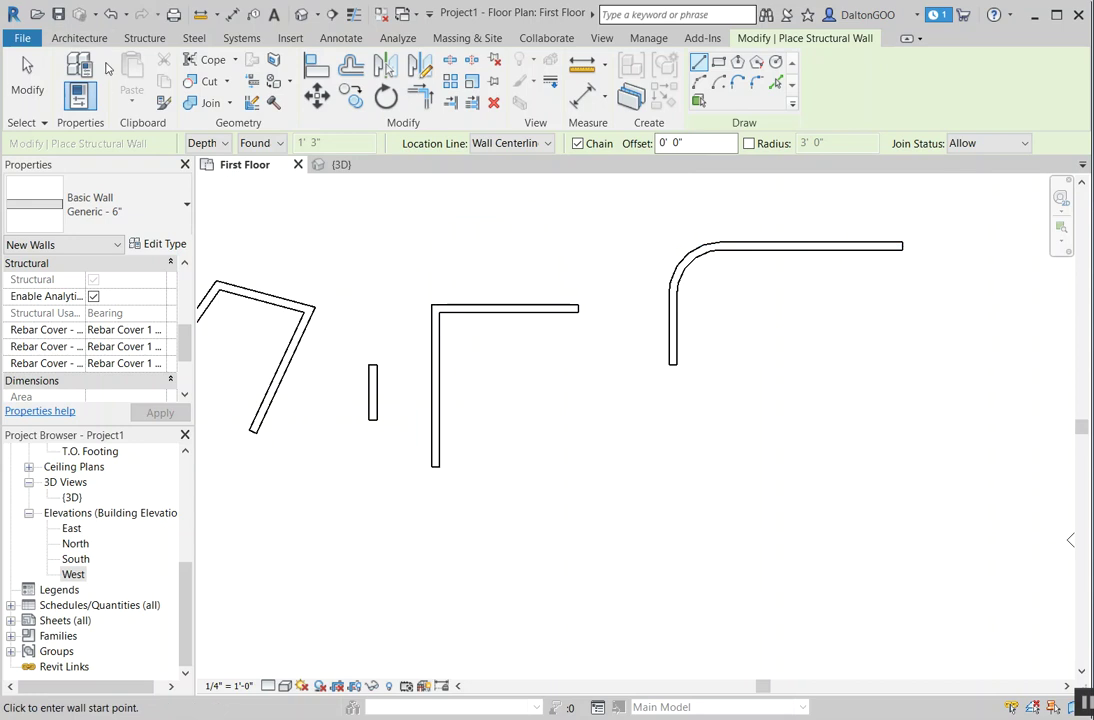
Leave the structural wall tool, start an architectural Generic - 6" wall, and reopen the Wall variants list.
key(Escape)
key(Escape)
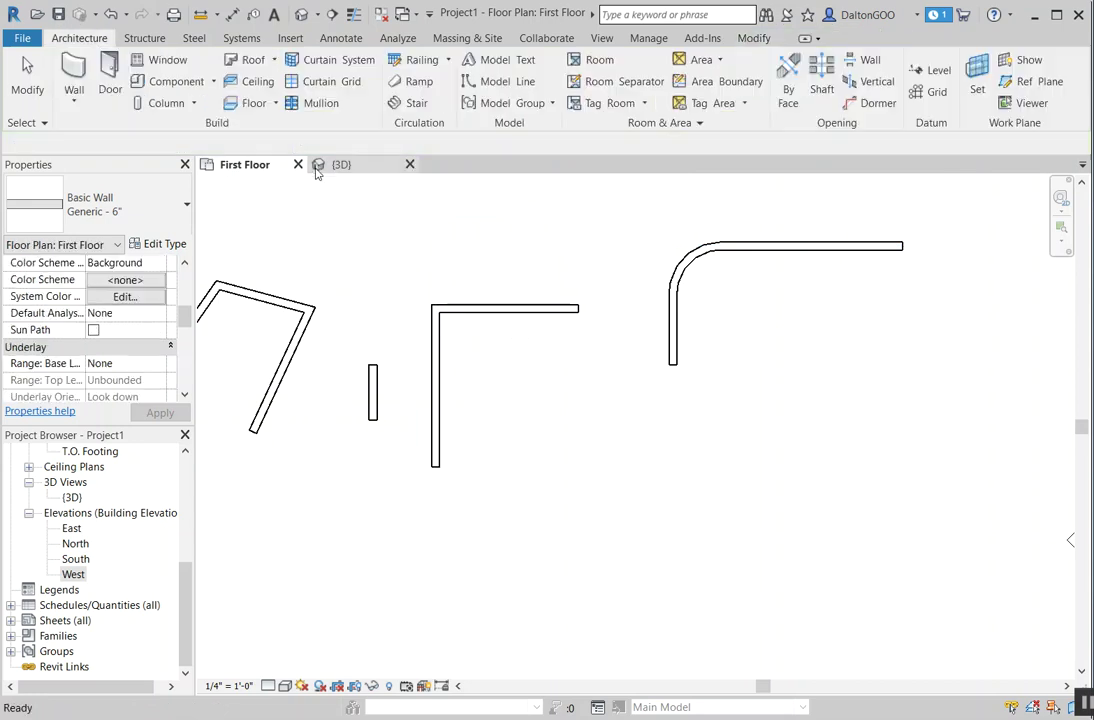
click(74, 97)
click(80, 135)
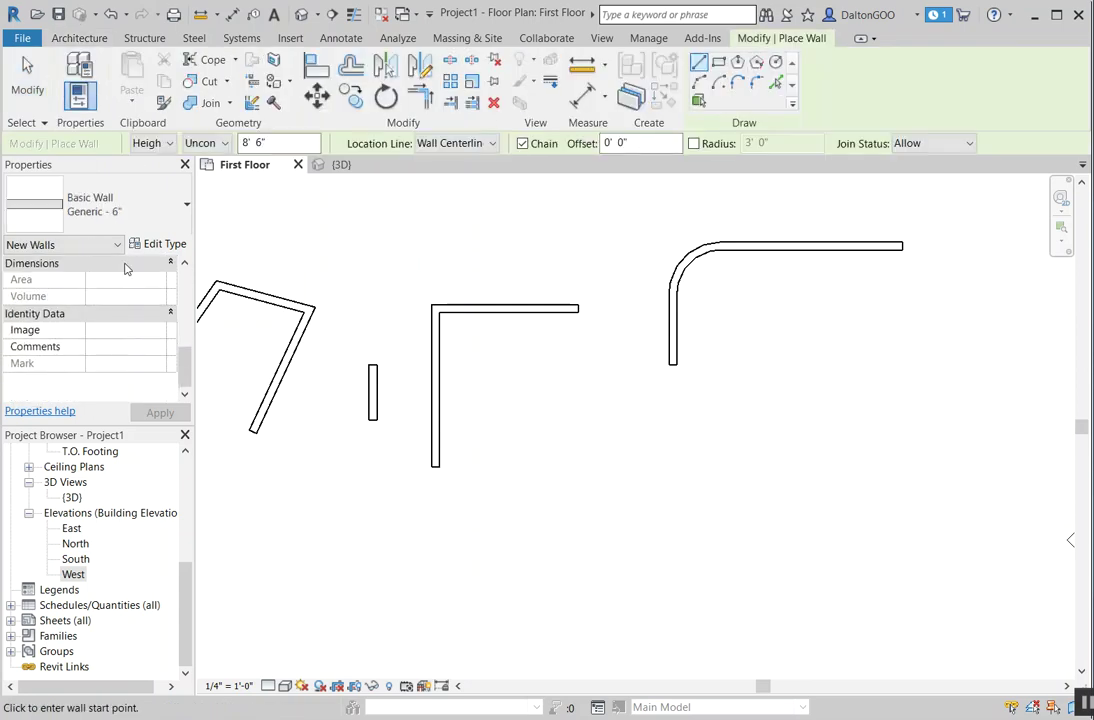
scroll(120, 271, up, 2)
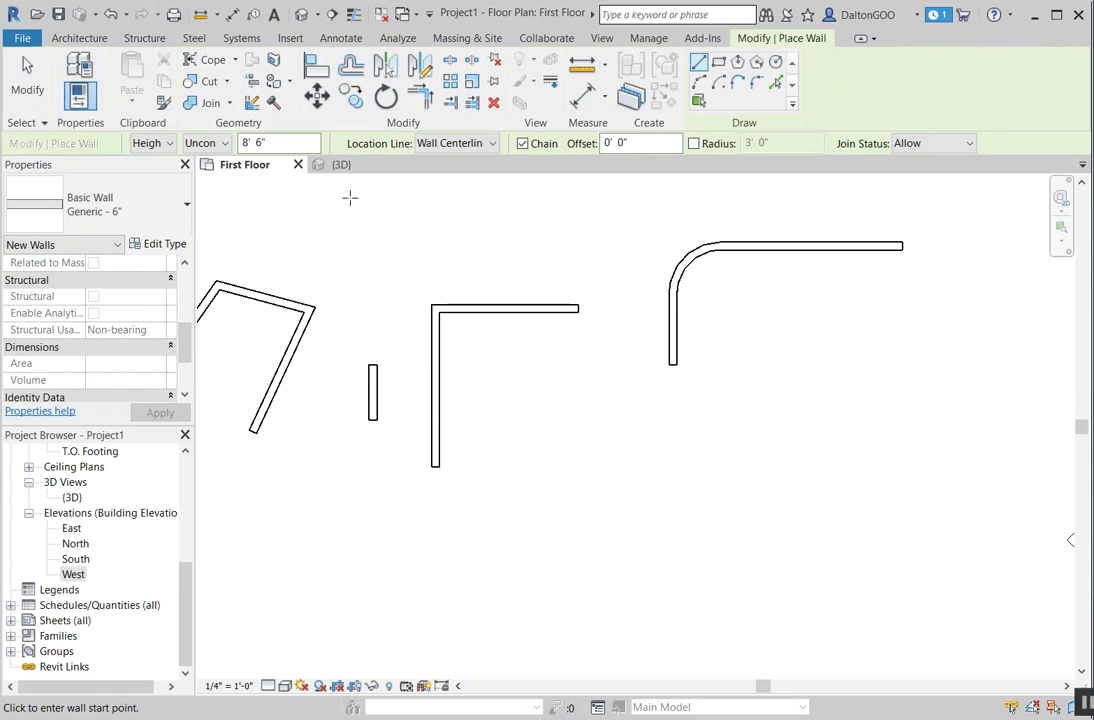
click(62, 38)
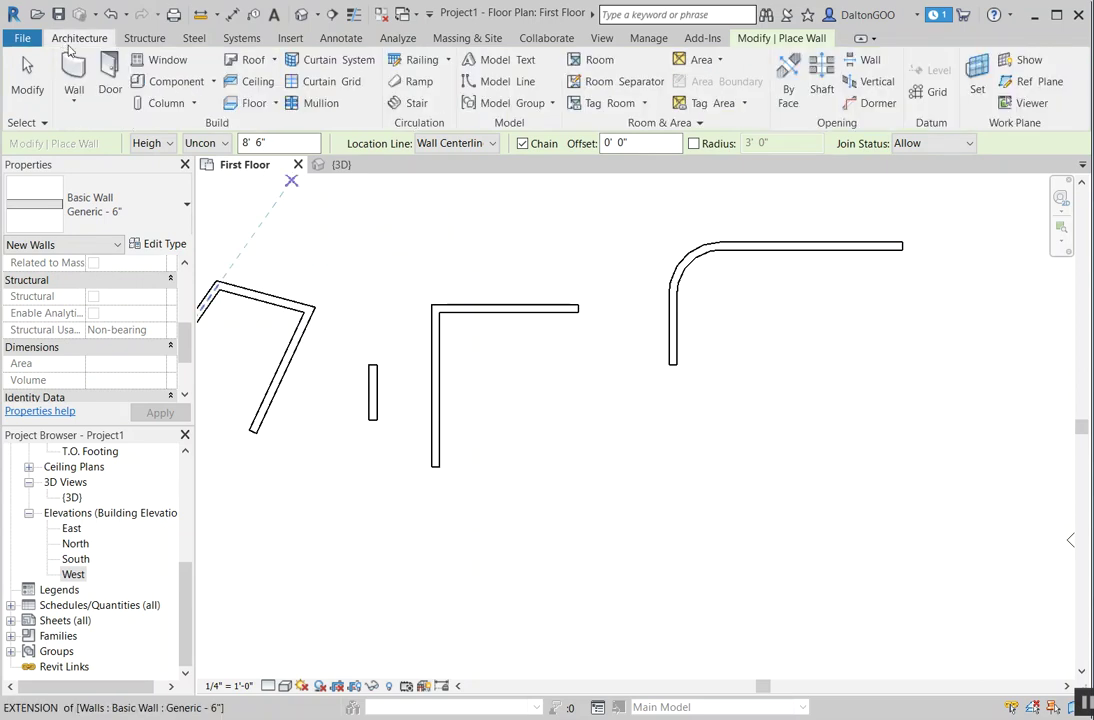
click(75, 100)
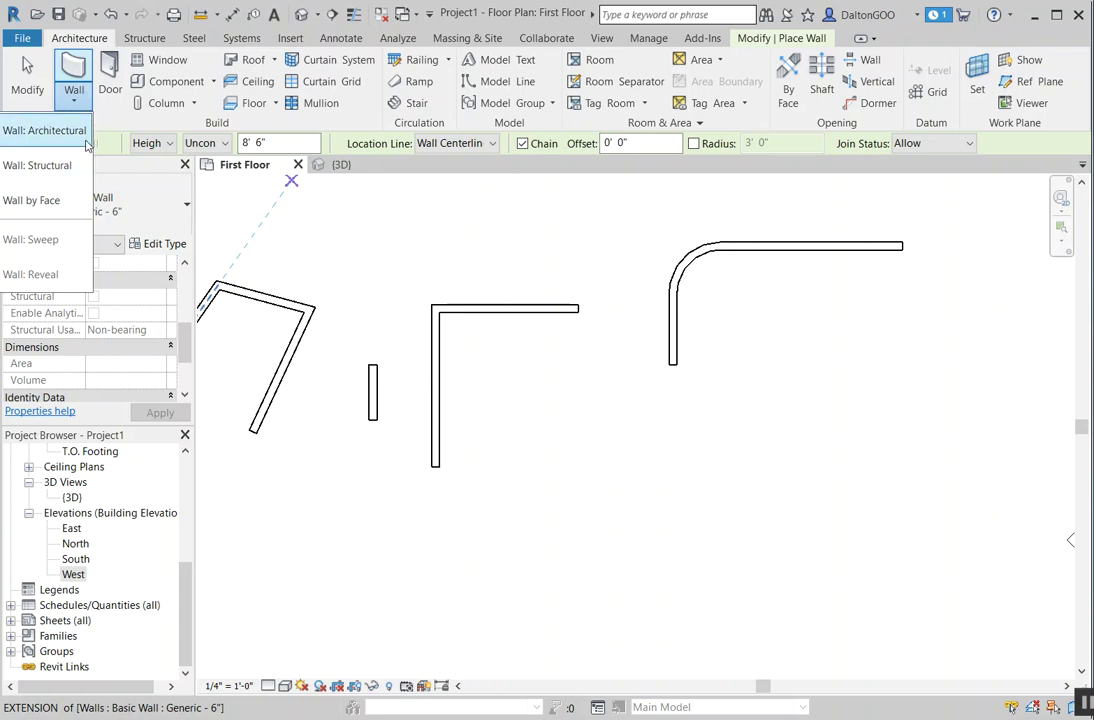
Activate Wall by Face placement with Basic Wall Generic - 6" on the exterior finish face.
click(40, 200)
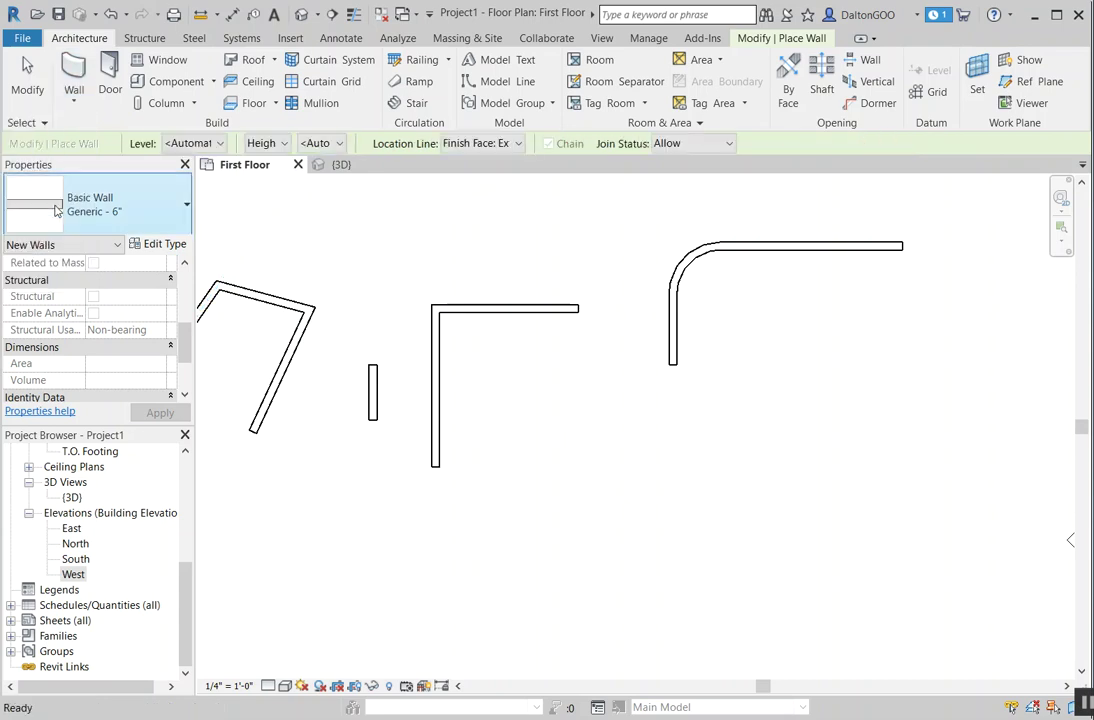
middle_drag(552, 276, 462, 250)
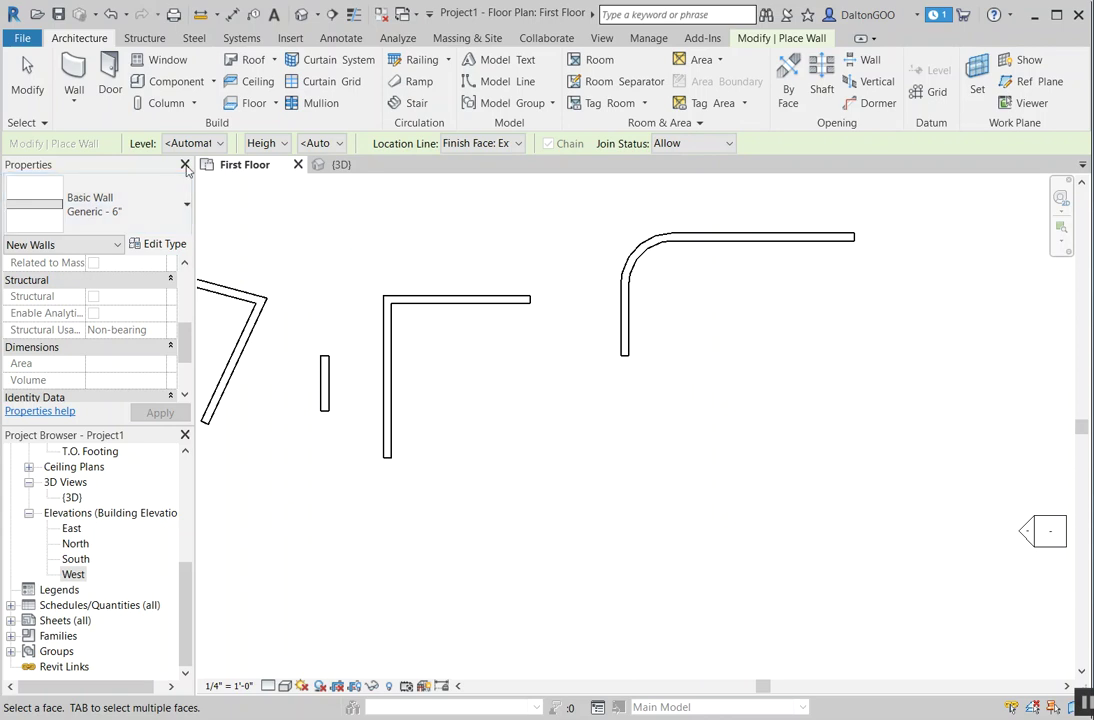
click(167, 194)
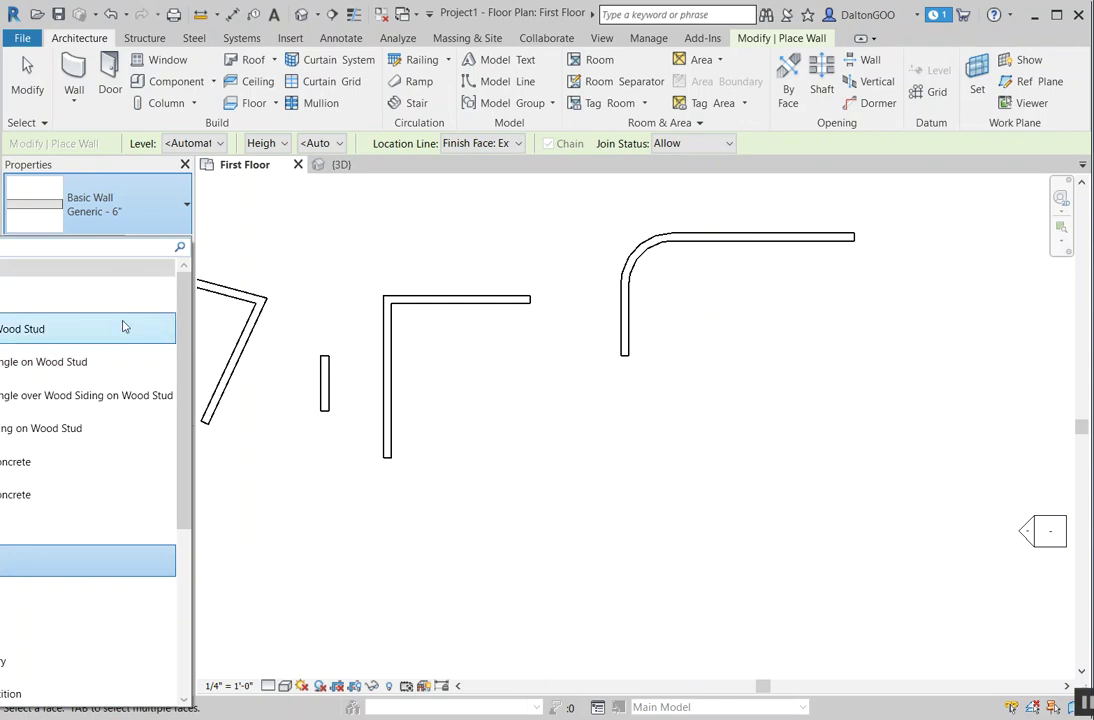
scroll(100, 305, down, 2)
scroll(35, 524, down, 1)
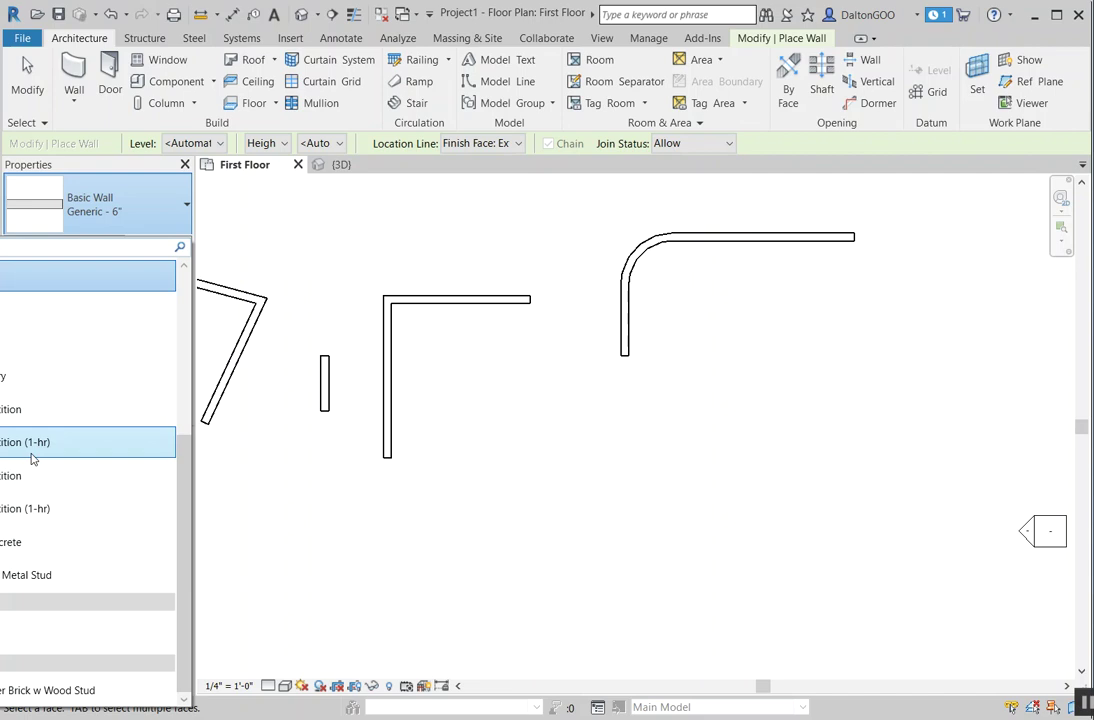
click(396, 208)
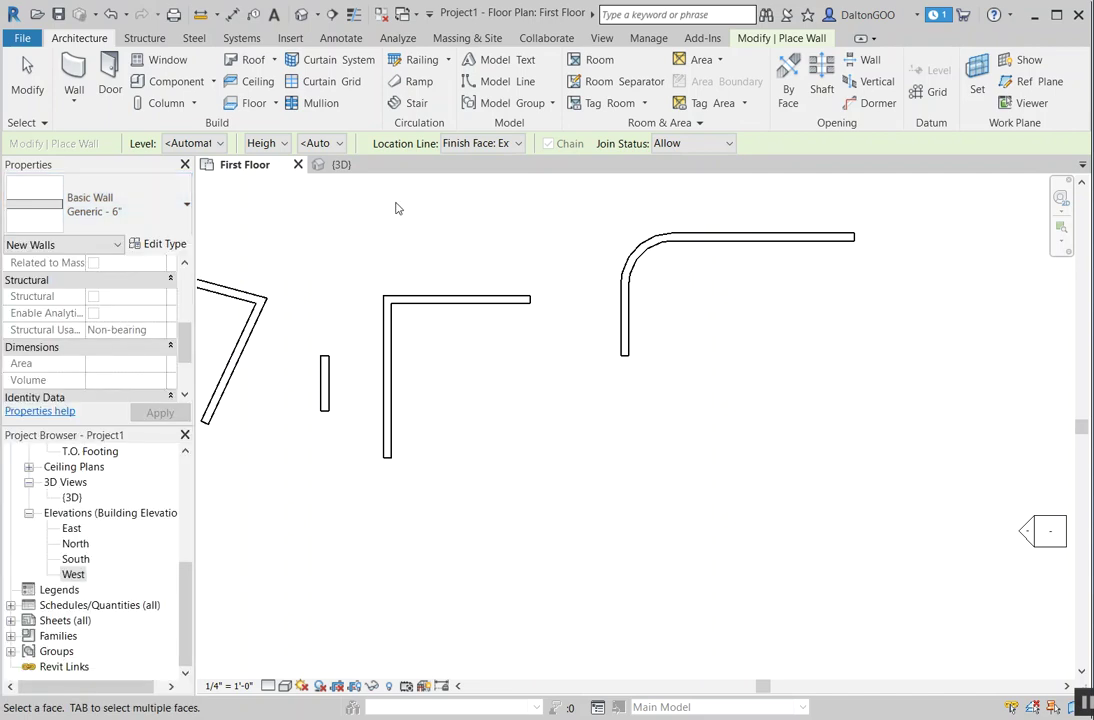